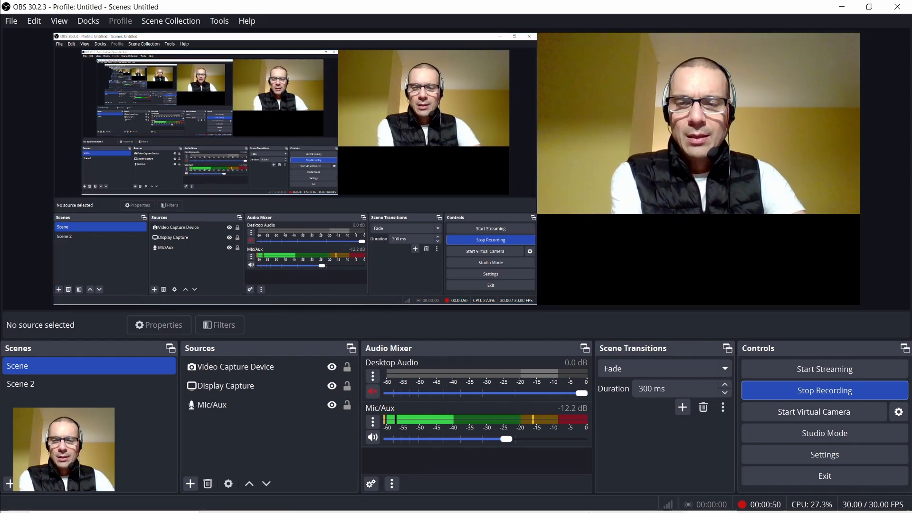
- In File Explorer, open the folder Astrofoto > C450mod-ED80 > 2025-01-04_M35_L > lights > M35 on drive D
{"action": "mouse_move", "coordinate": [436, 510]}
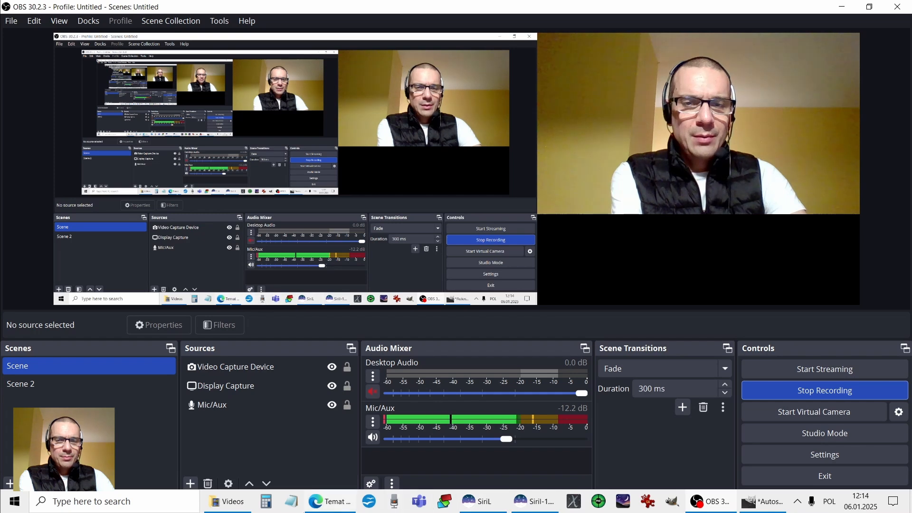
{"action": "left_click", "coordinate": [227, 501]}
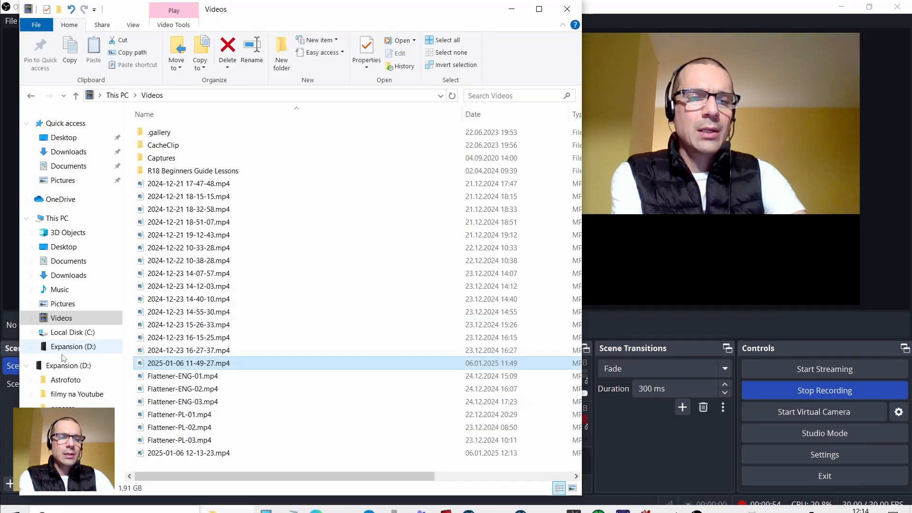
{"action": "left_click", "coordinate": [66, 380]}
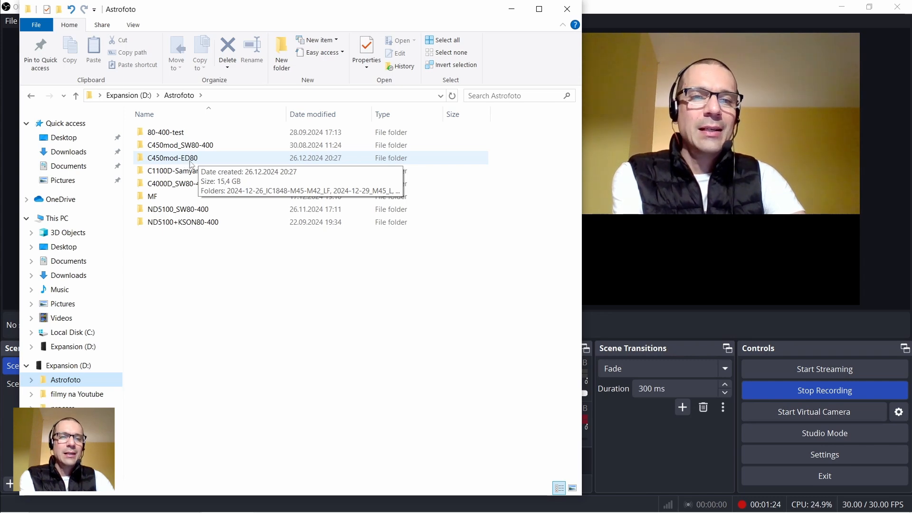
{"action": "double_click", "coordinate": [190, 160]}
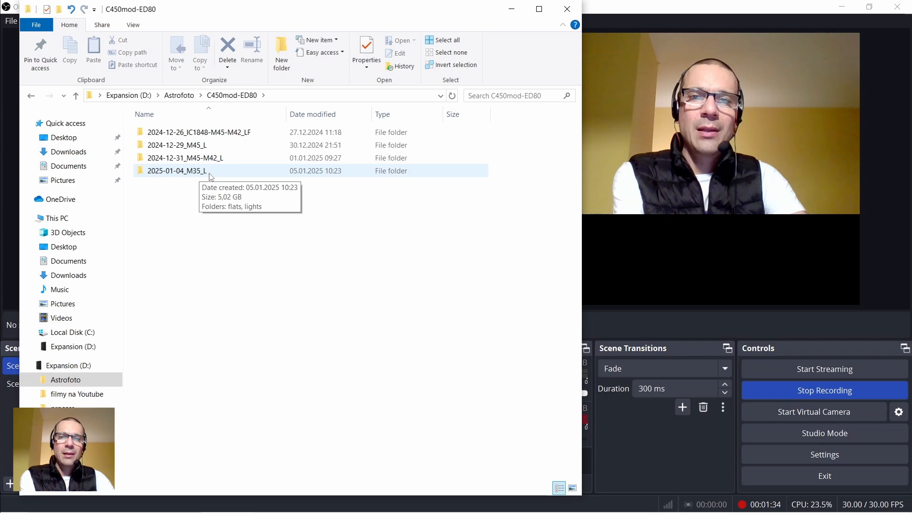
{"action": "double_click", "coordinate": [209, 173]}
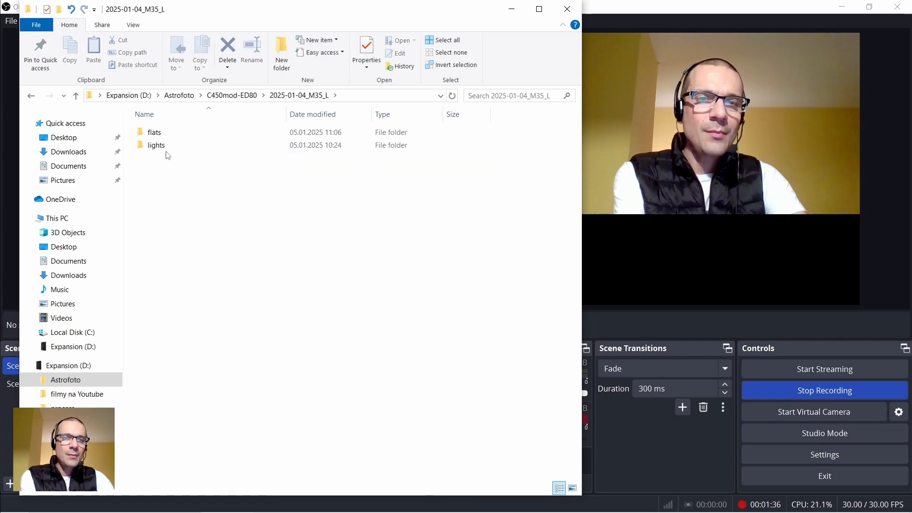
{"action": "double_click", "coordinate": [164, 147]}
{"action": "double_click", "coordinate": [164, 133]}
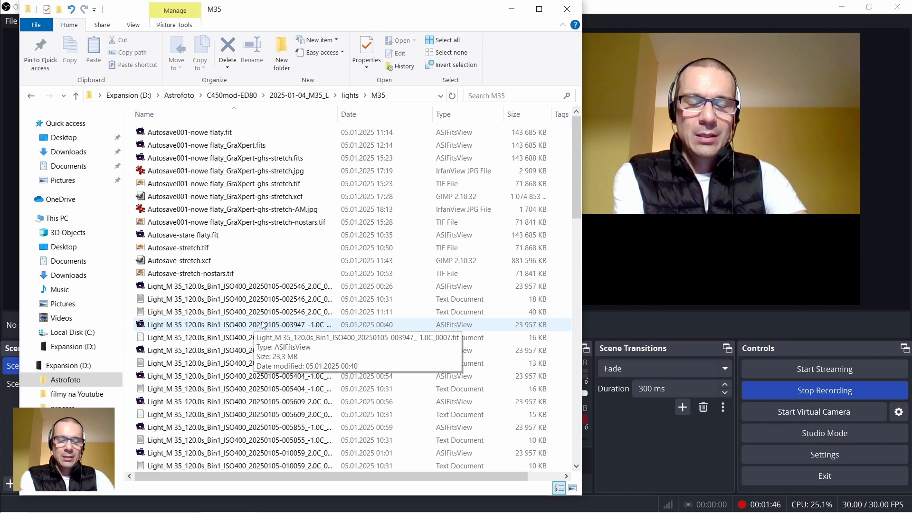
- View the raw light frame taken at 00:40 (0007.fit), close it, and open Autosave001-nowe flaty_GraXpert.fits for comparison
{"action": "left_click", "coordinate": [241, 327]}
{"action": "double_click", "coordinate": [241, 327]}
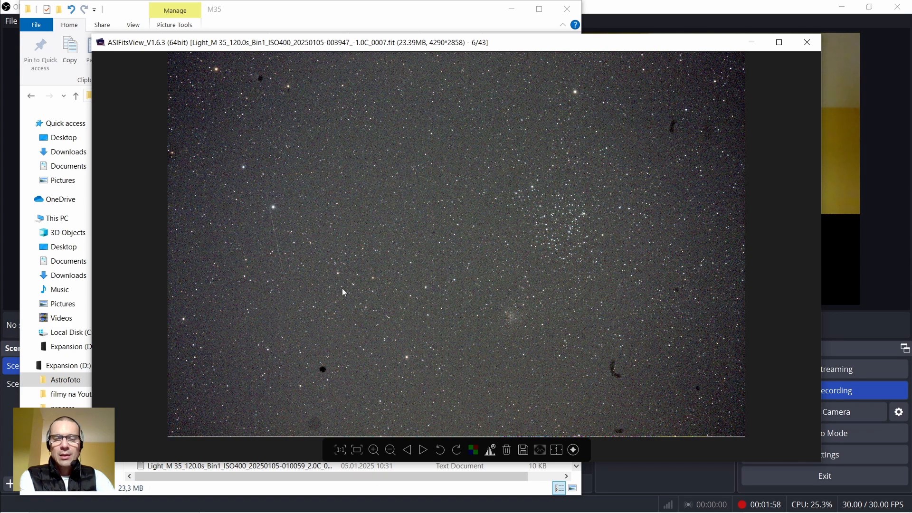
{"action": "left_click", "coordinate": [805, 48]}
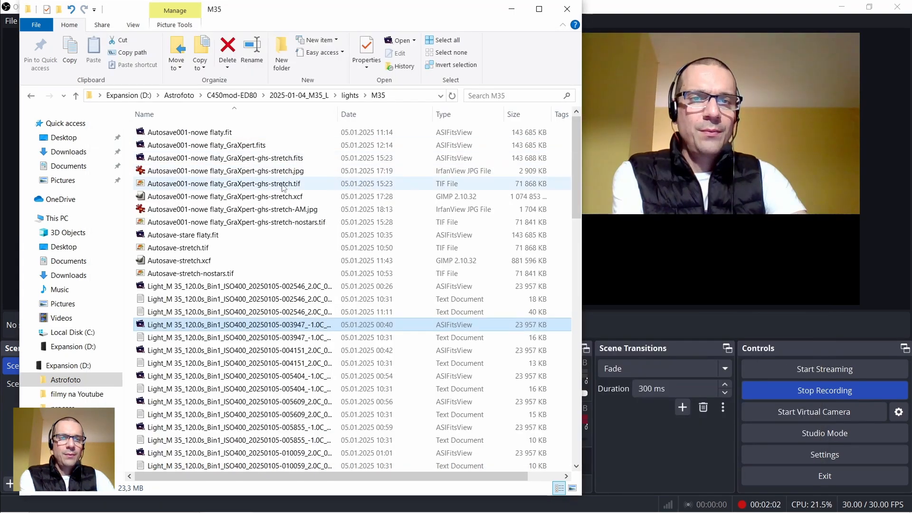
{"action": "double_click", "coordinate": [285, 145]}
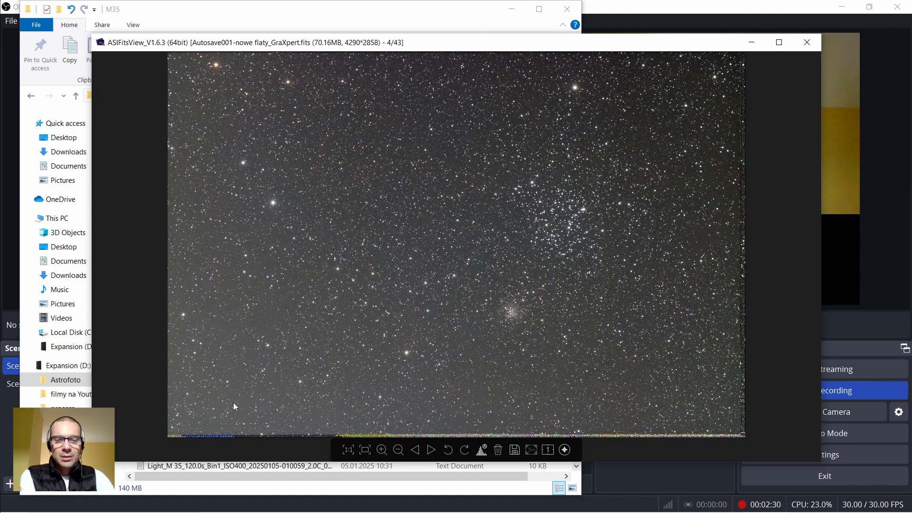
- Switch to the layered M35 image in GIMP and inspect the star cluster at 200%, returning to 25% zoom
{"action": "mouse_move", "coordinate": [763, 104]}
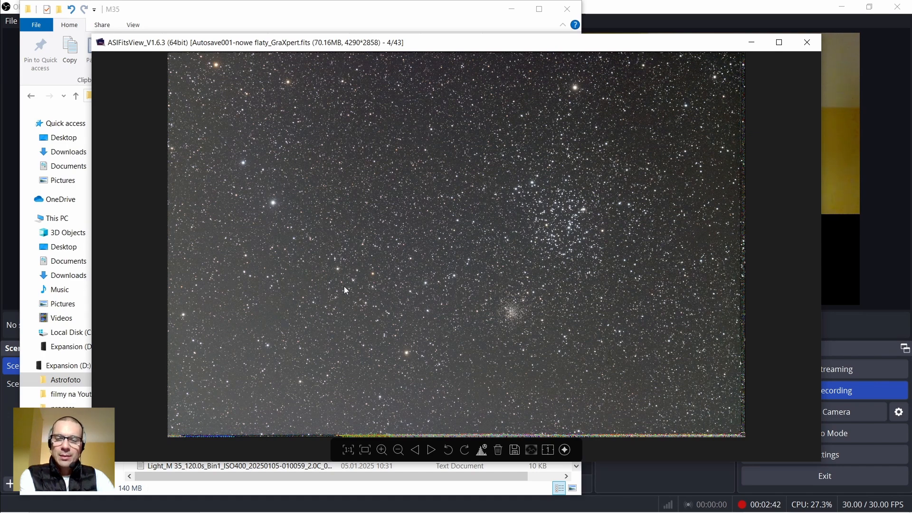
{"action": "left_click", "coordinate": [723, 508]}
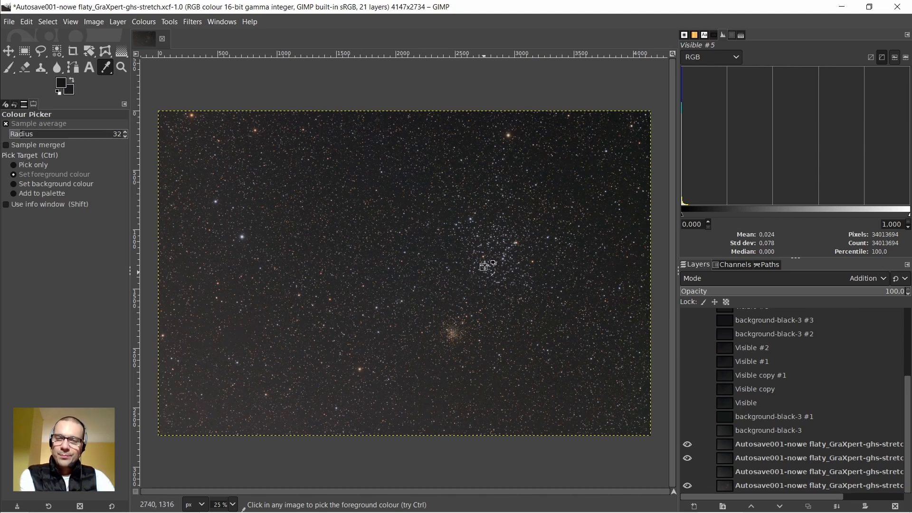
{"action": "scroll", "coordinate": [489, 241], "scroll_direction": "up", "scroll_amount": 6}
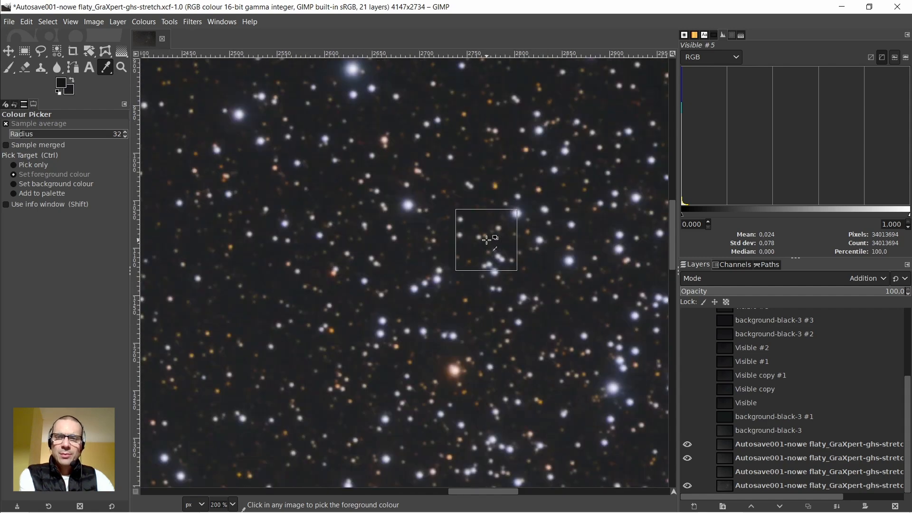
{"action": "scroll", "coordinate": [487, 240], "scroll_direction": "down", "scroll_amount": 6}
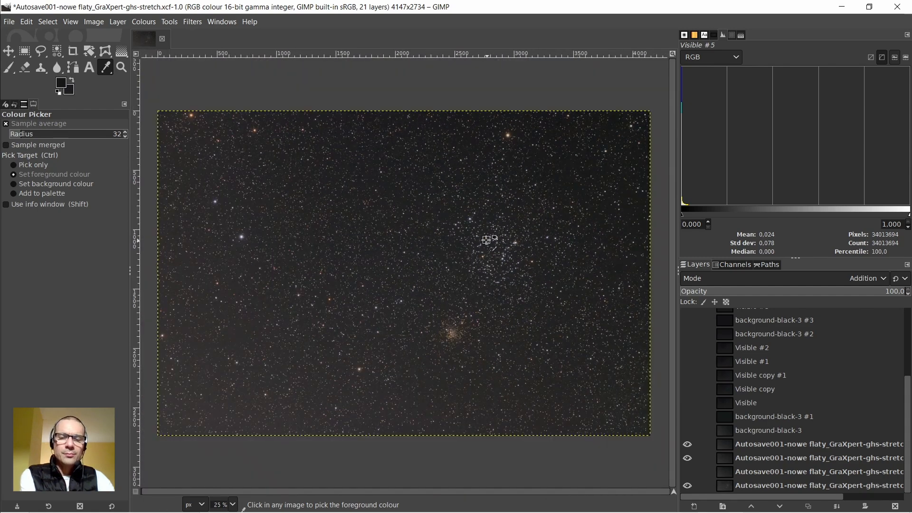
- Hide the Visible #5 stars layer and make the starless layer nostars.tif copy #1 active
{"action": "scroll", "coordinate": [700, 348], "scroll_direction": "up", "scroll_amount": 3}
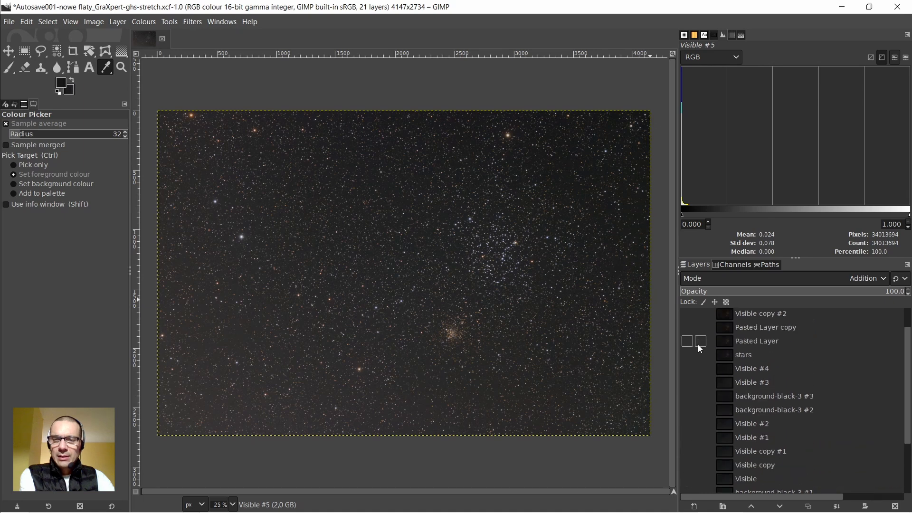
{"action": "scroll", "coordinate": [700, 348], "scroll_direction": "up", "scroll_amount": 1}
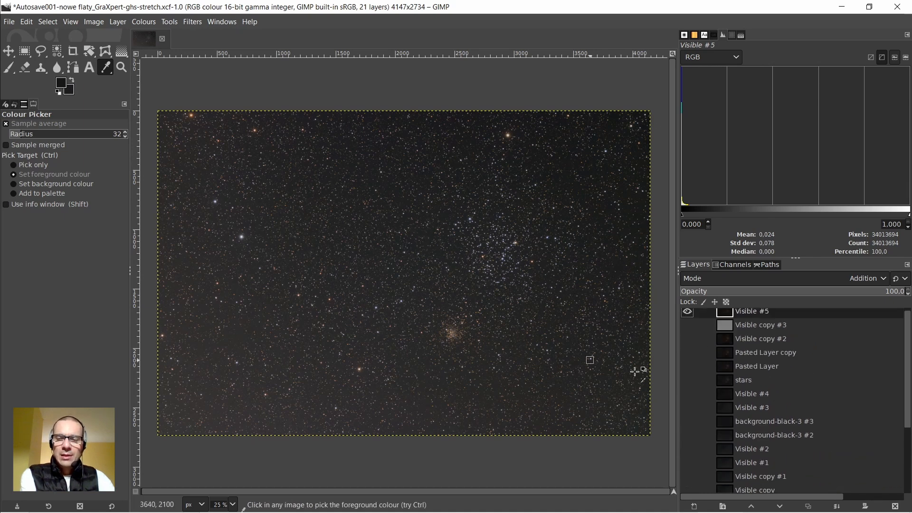
{"action": "scroll", "coordinate": [699, 332], "scroll_direction": "up", "scroll_amount": 1}
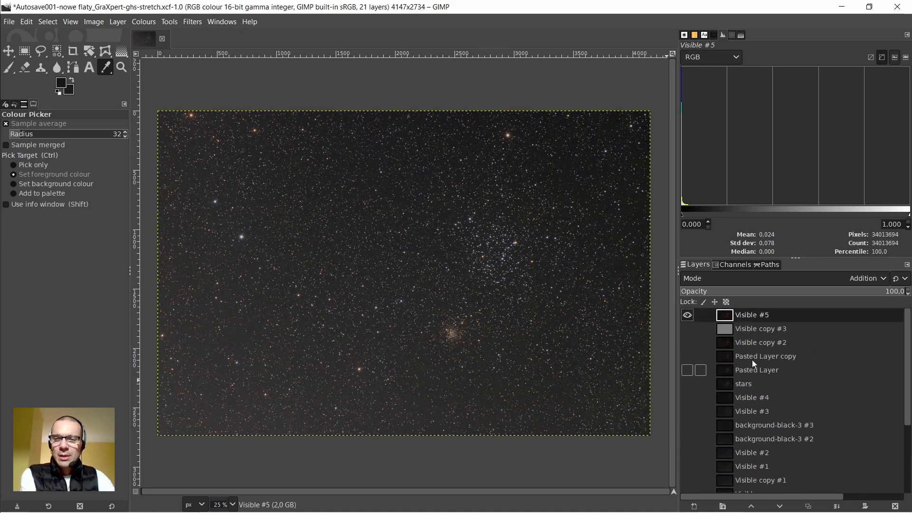
{"action": "left_click", "coordinate": [688, 316]}
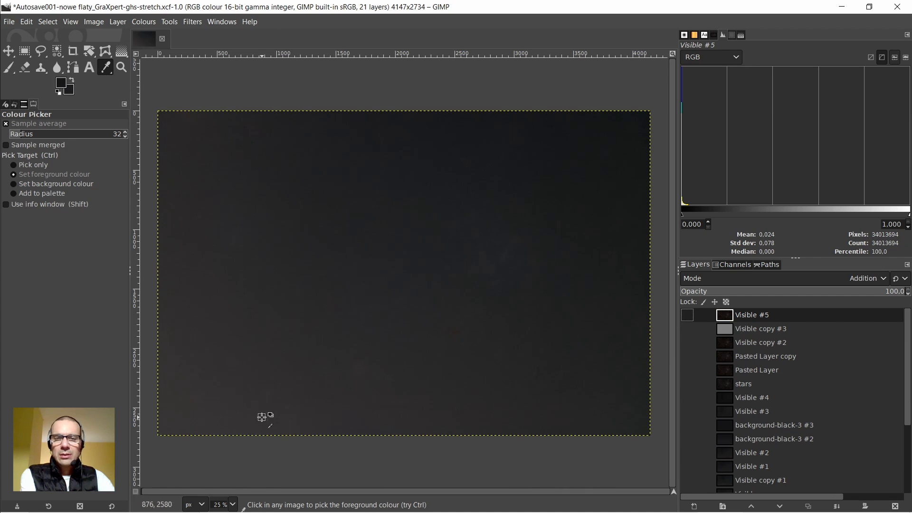
{"action": "scroll", "coordinate": [734, 387], "scroll_direction": "down", "scroll_amount": 2}
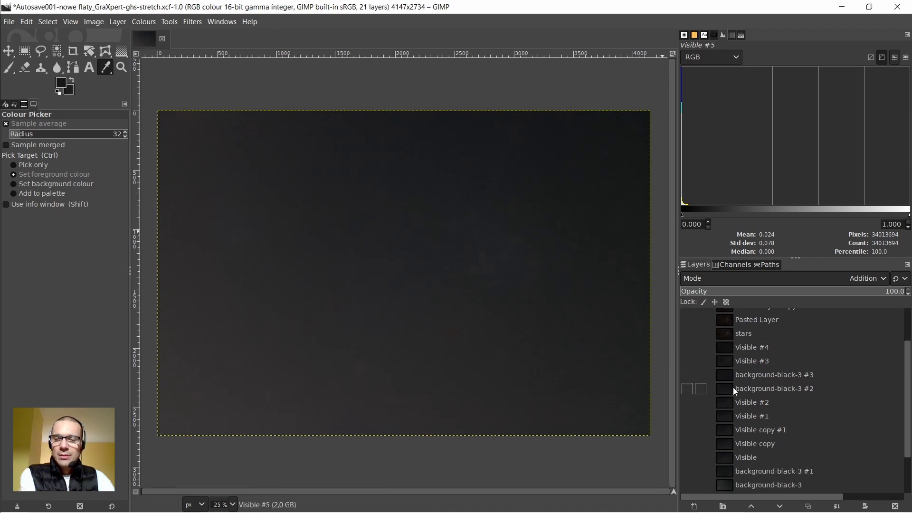
{"action": "scroll", "coordinate": [733, 387], "scroll_direction": "down", "scroll_amount": 1}
{"action": "left_click", "coordinate": [729, 473]}
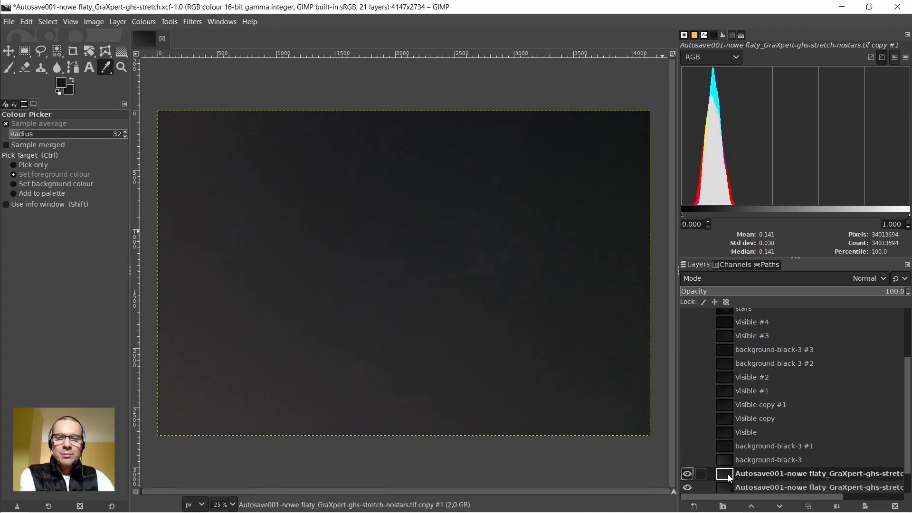
- Look at the GraXpert stack in ASIFitsView once more and return to the layered image in GIMP
{"action": "mouse_move", "coordinate": [692, 509]}
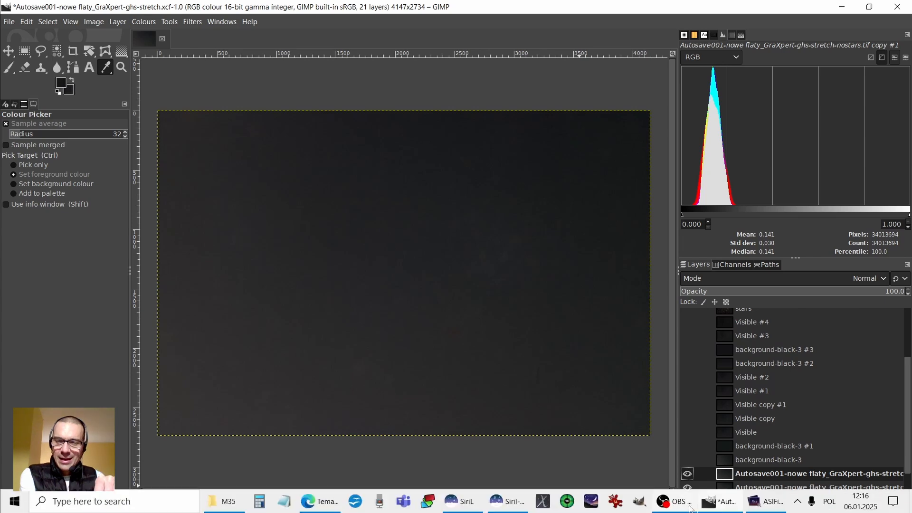
{"action": "left_click", "coordinate": [762, 509]}
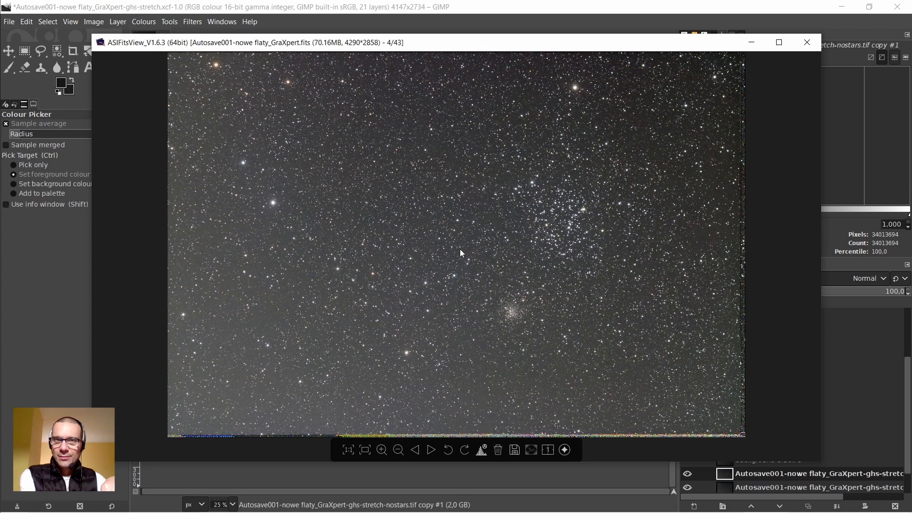
{"action": "left_click", "coordinate": [707, 11]}
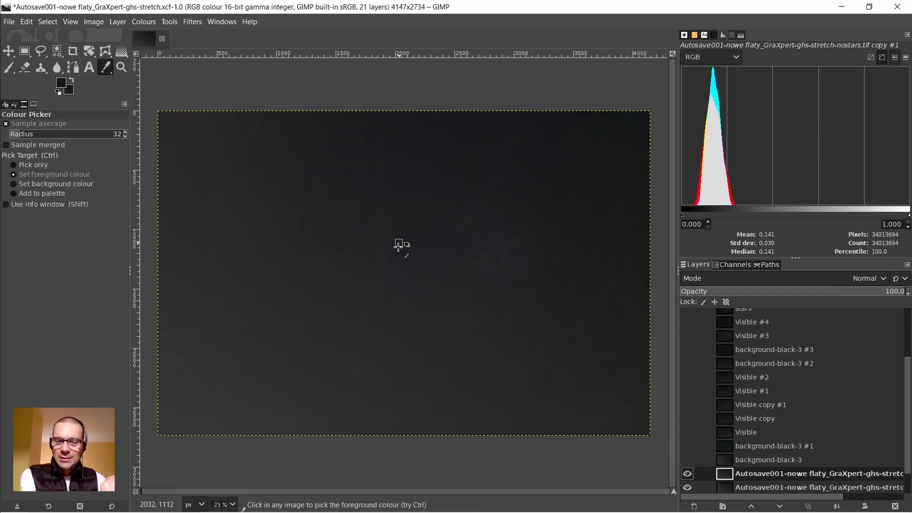
- Hide the layer directly beneath nostars.tif copy #1, checking the original image and leaving copy #1 shown
{"action": "scroll", "coordinate": [707, 409], "scroll_direction": "down", "scroll_amount": 2}
{"action": "left_click", "coordinate": [688, 444]}
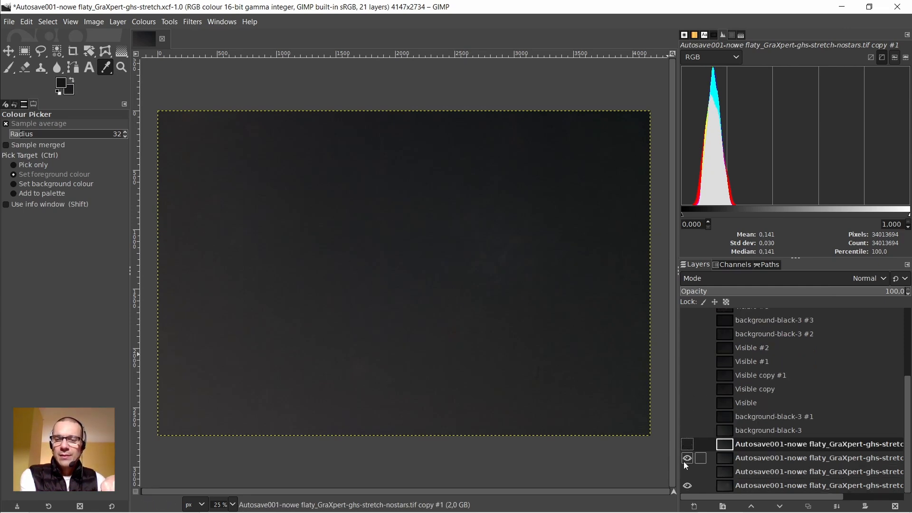
{"action": "left_click", "coordinate": [686, 460]}
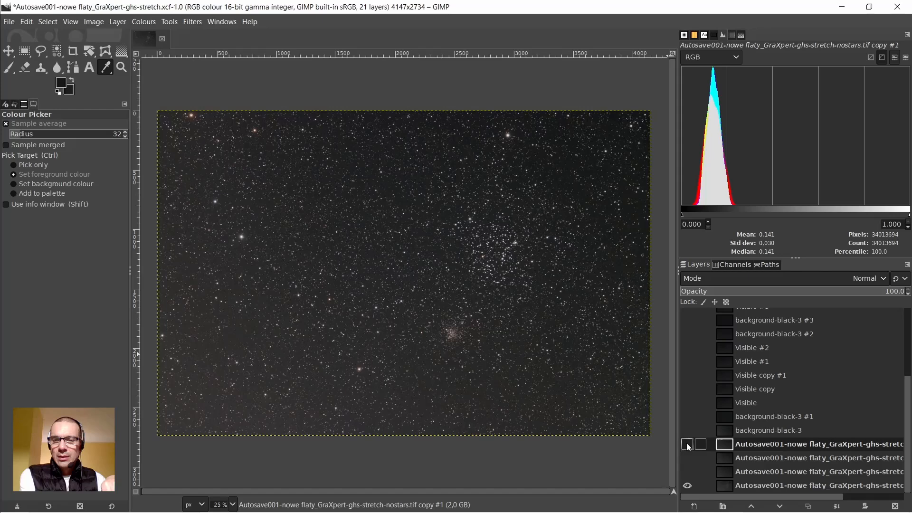
{"action": "left_click", "coordinate": [687, 445]}
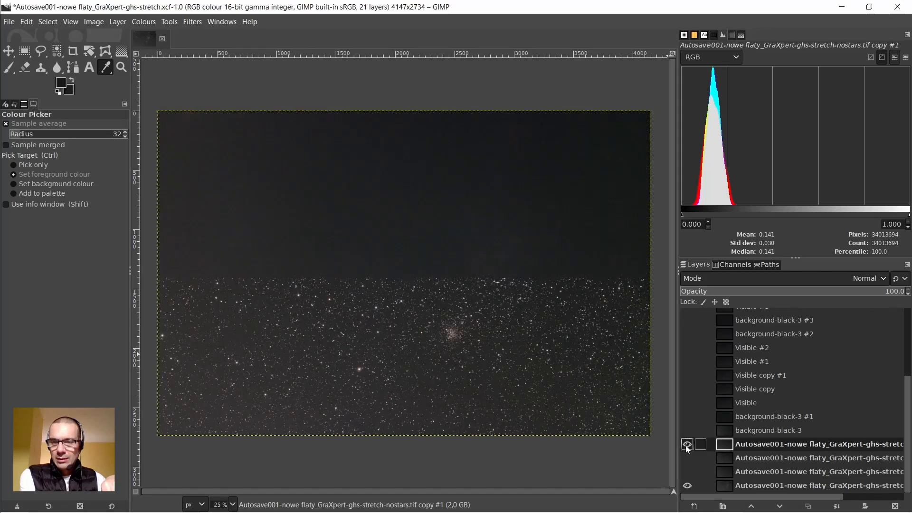
- Copy the starless layer nostars.tif copy #1 and paste it as a new image
{"action": "scroll", "coordinate": [757, 356], "scroll_direction": "up", "scroll_amount": 2}
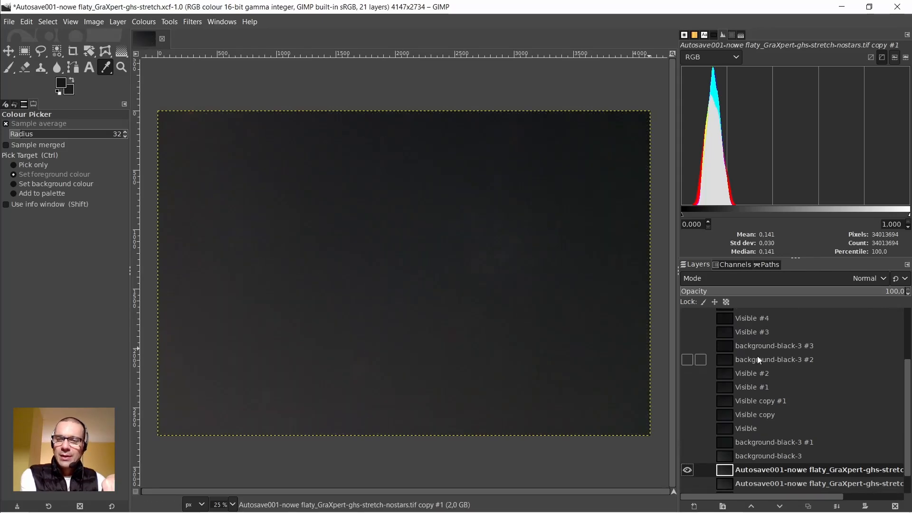
{"action": "scroll", "coordinate": [755, 354], "scroll_direction": "up", "scroll_amount": 2}
{"action": "scroll", "coordinate": [756, 352], "scroll_direction": "down", "scroll_amount": 2}
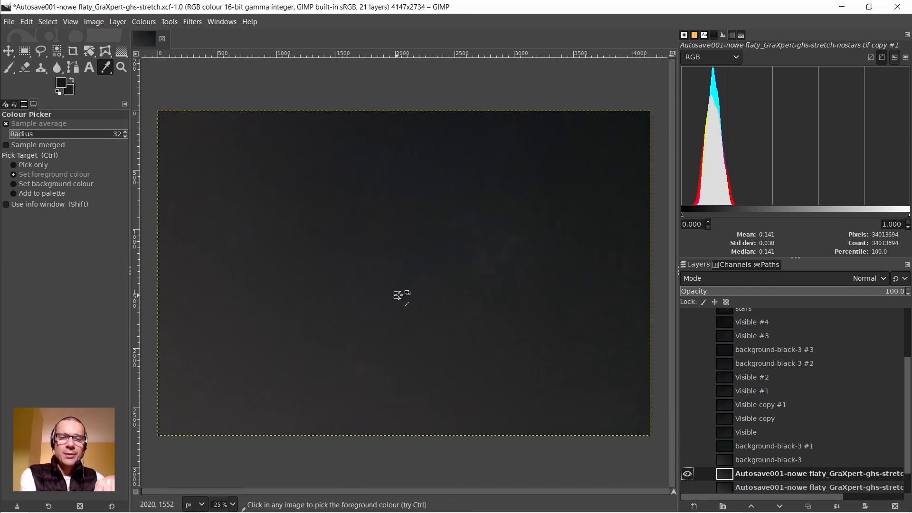
{"action": "left_click", "coordinate": [30, 23]}
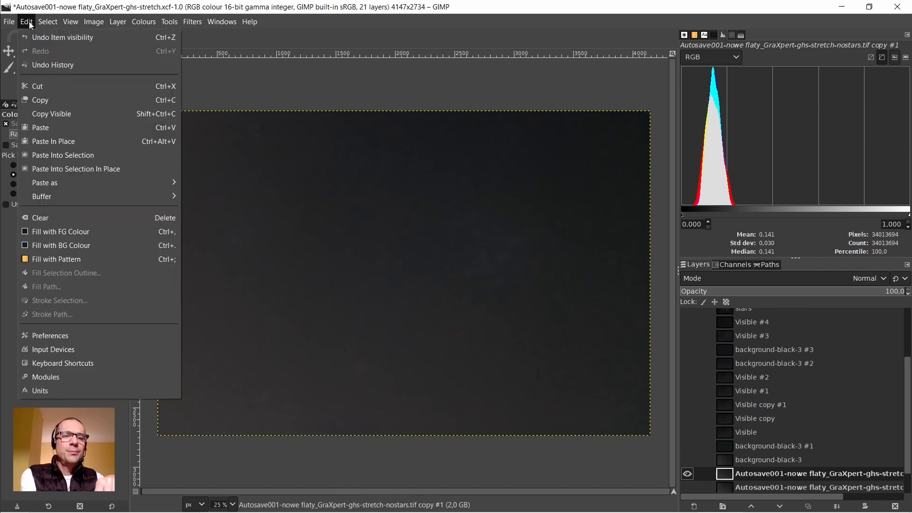
{"action": "left_click", "coordinate": [35, 100]}
{"action": "left_click", "coordinate": [27, 24]}
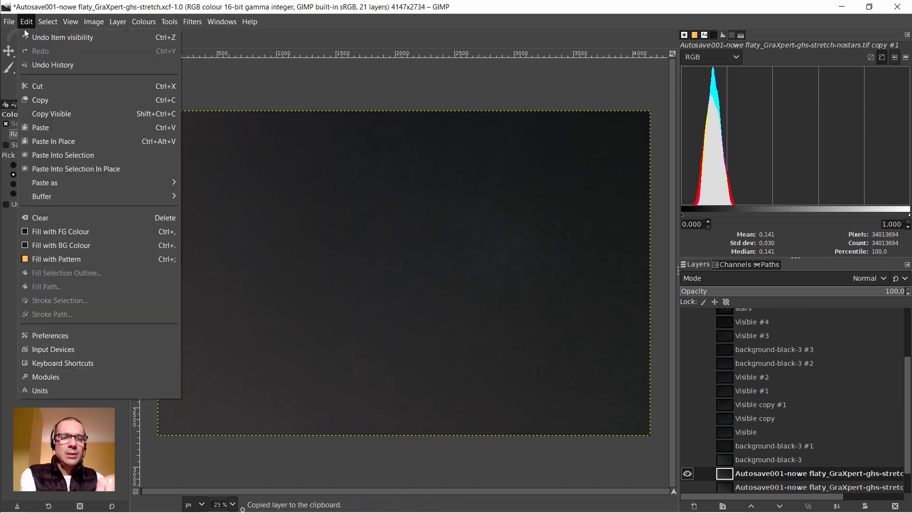
{"action": "mouse_move", "coordinate": [35, 185]}
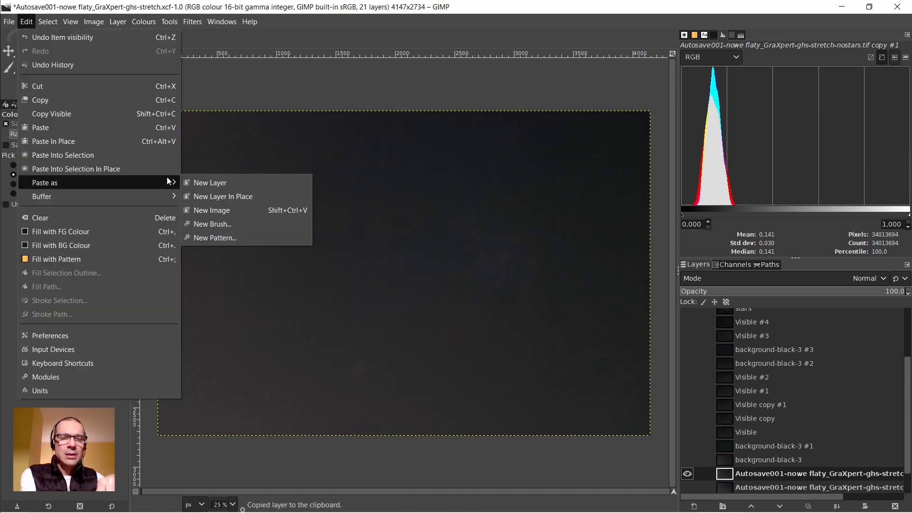
{"action": "left_click", "coordinate": [215, 210]}
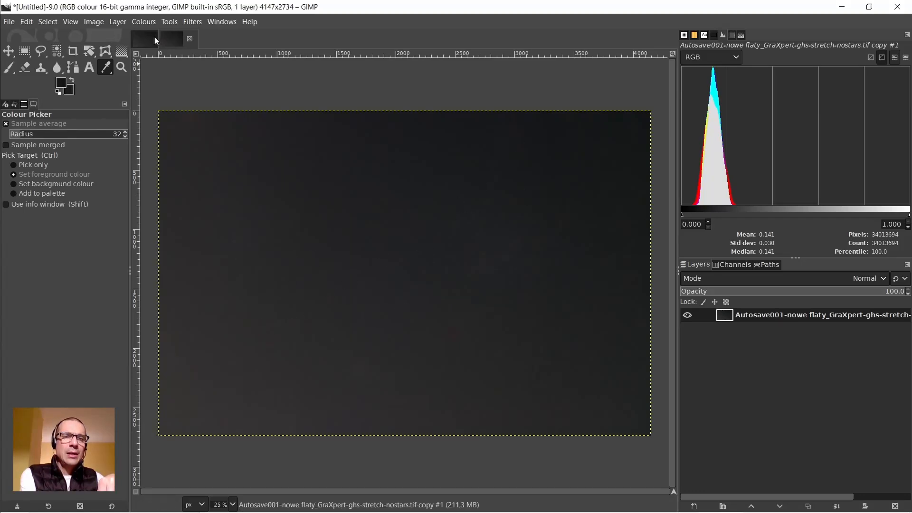
- Show the stars layer Visible #5 in the layered M35 project and copy it
{"action": "left_click", "coordinate": [141, 39]}
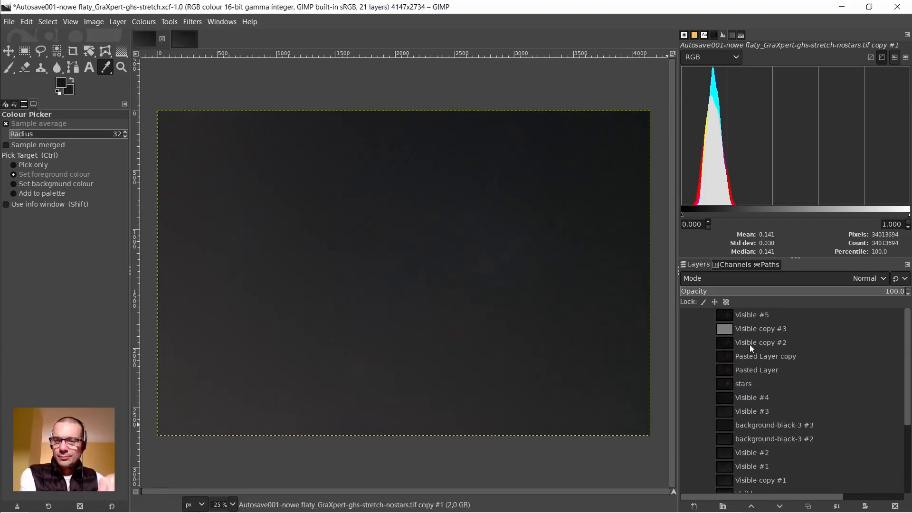
{"action": "left_click", "coordinate": [744, 315]}
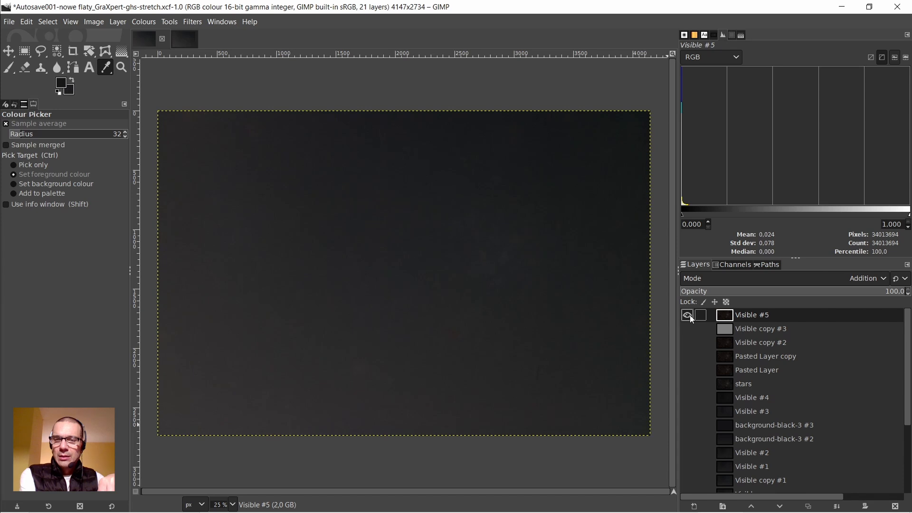
{"action": "left_click", "coordinate": [687, 315]}
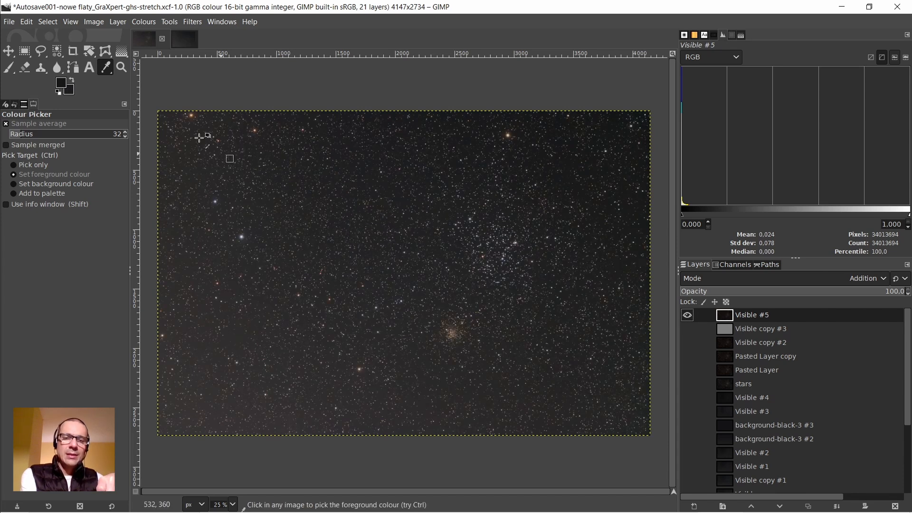
{"action": "left_click", "coordinate": [30, 23]}
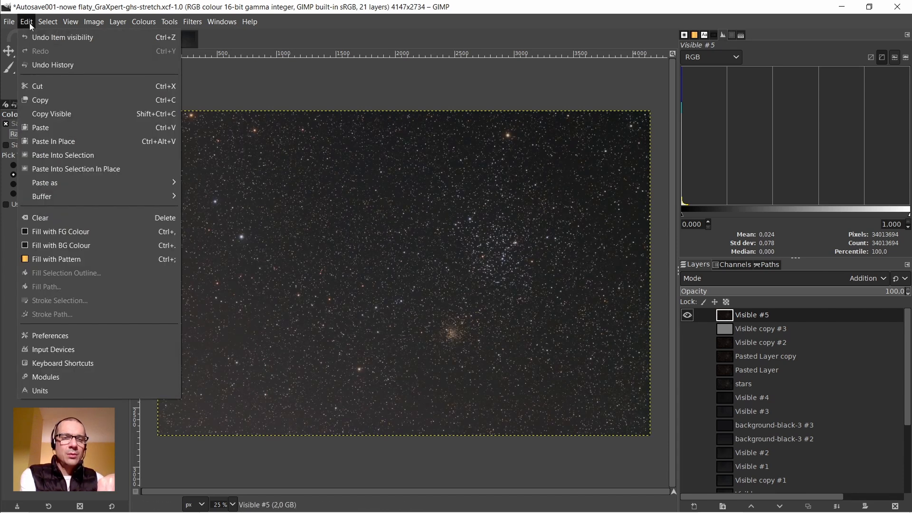
{"action": "left_click", "coordinate": [47, 100]}
- Paste Visible #5 as a new layer above the starless layer in the new image and set its mode to Addition
{"action": "left_click", "coordinate": [181, 42]}
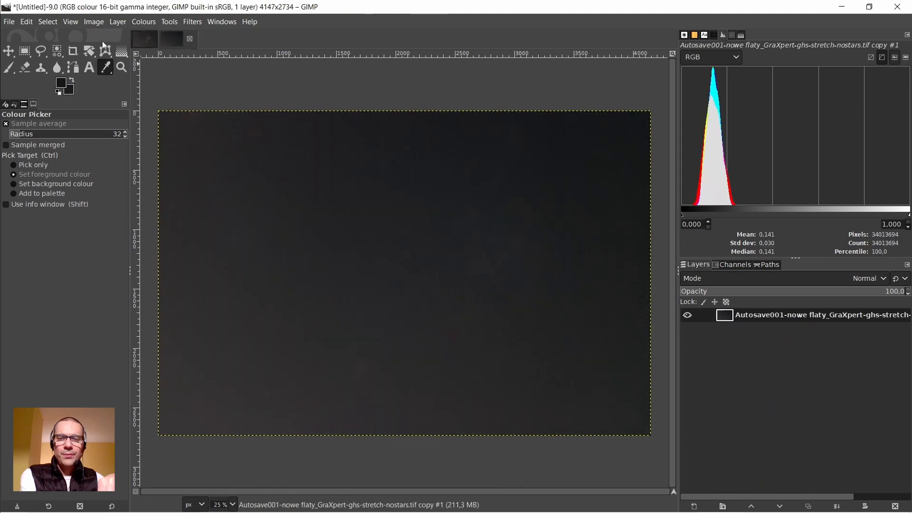
{"action": "left_click", "coordinate": [27, 21]}
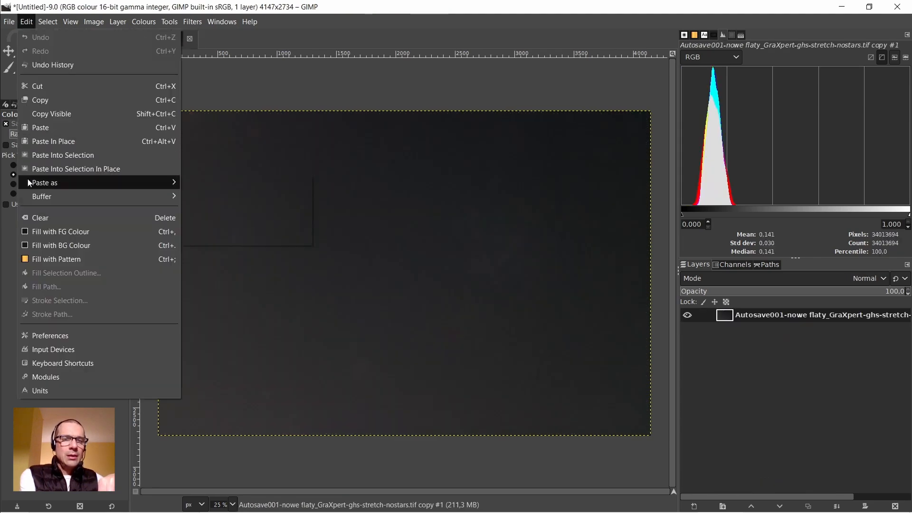
{"action": "mouse_move", "coordinate": [157, 183]}
{"action": "left_click", "coordinate": [203, 186]}
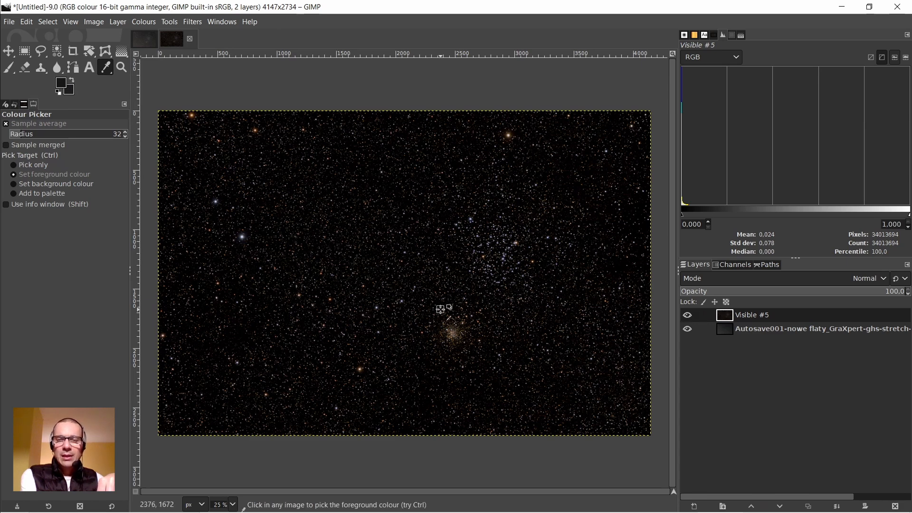
{"action": "left_click", "coordinate": [814, 283]}
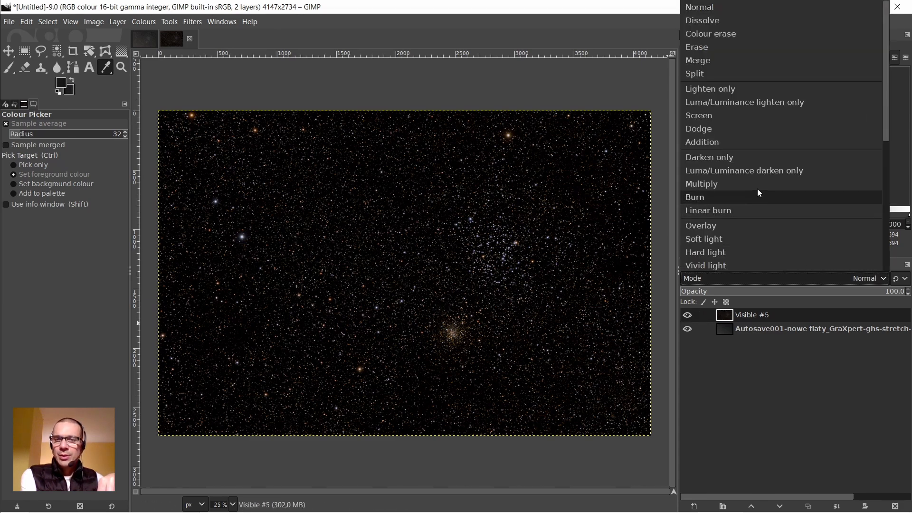
{"action": "left_click", "coordinate": [715, 141]}
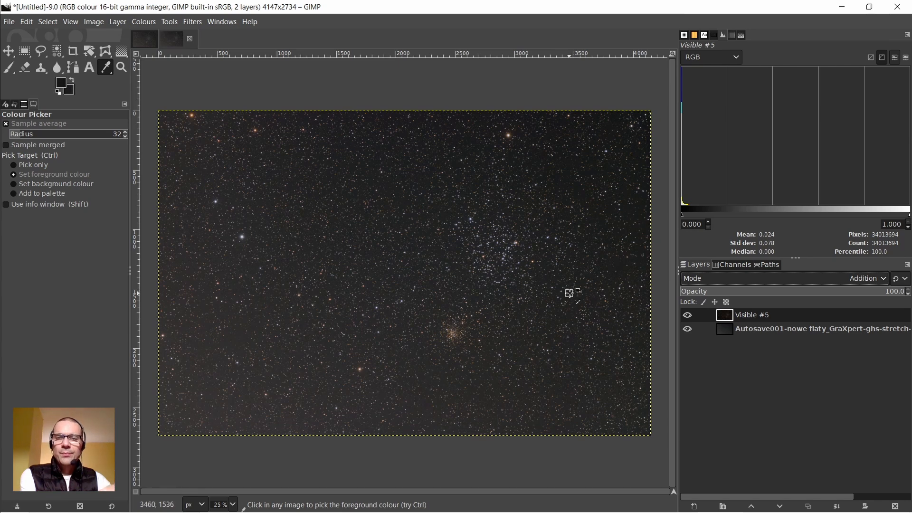
- Hide the Visible #5 stars layer, duplicate the starless layer and hide the original beneath the duplicate
{"action": "left_click", "coordinate": [688, 316]}
{"action": "left_click", "coordinate": [727, 329]}
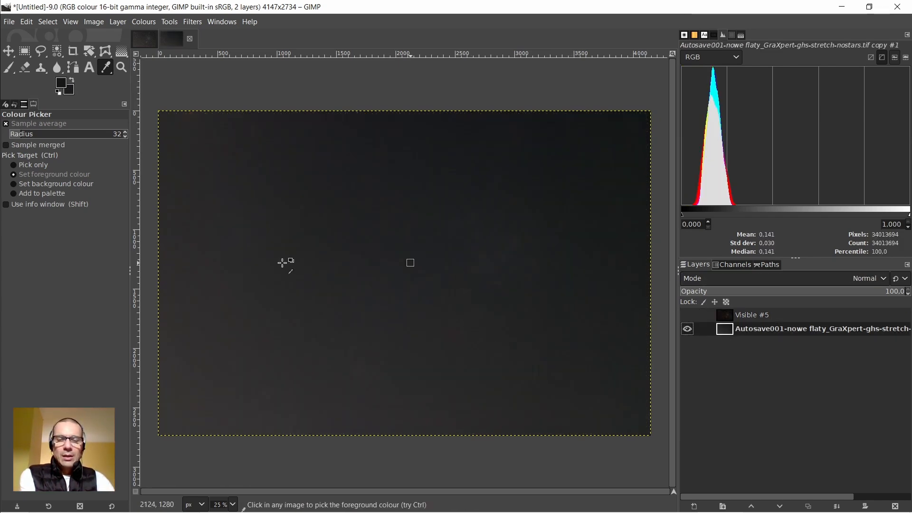
{"action": "right_click", "coordinate": [730, 334]}
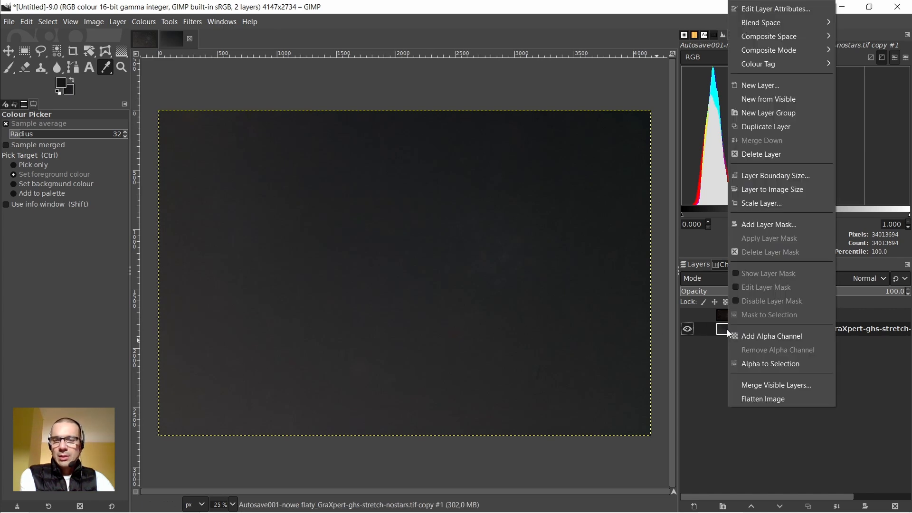
{"action": "left_click", "coordinate": [769, 128]}
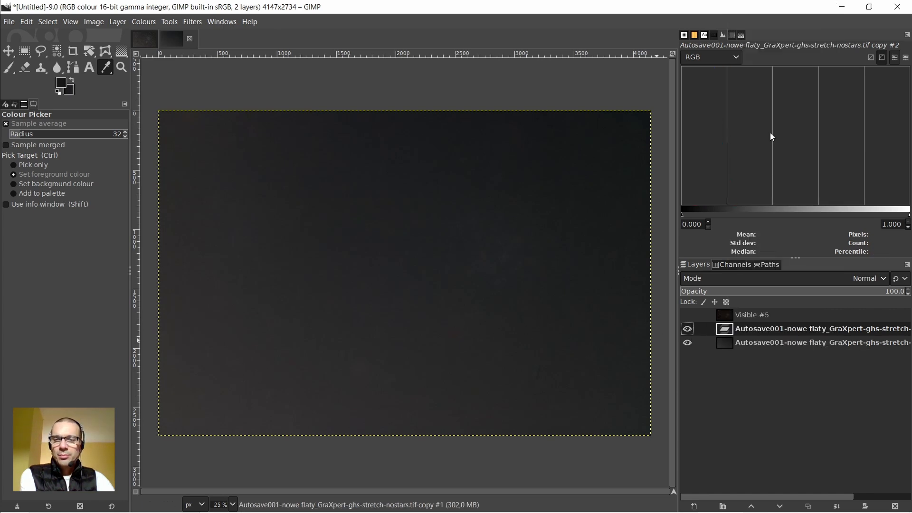
{"action": "left_click", "coordinate": [688, 343]}
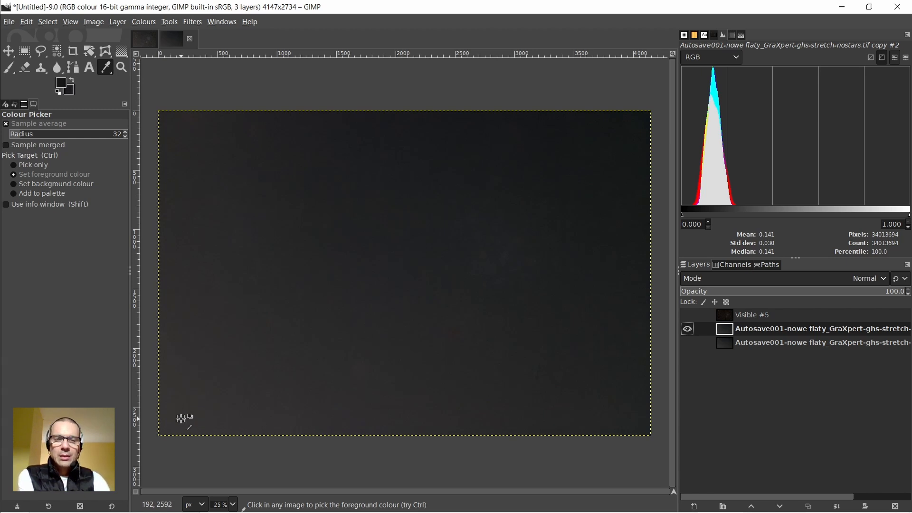
- Set the Colour Picker average radius to 33, sample the background's lower-left corner and swap the foreground and background colours
{"action": "key", "text": "bracketright"}
{"action": "key", "text": "bracketright"}
{"action": "key", "text": "bracketright"}
{"action": "key", "text": "bracketright"}
{"action": "key", "text": "bracketright"}
{"action": "key", "text": "bracketright"}
{"action": "key", "text": "bracketright"}
{"action": "key", "text": "bracketleft"}
{"action": "key", "text": "bracketleft"}
{"action": "key", "text": "bracketleft"}
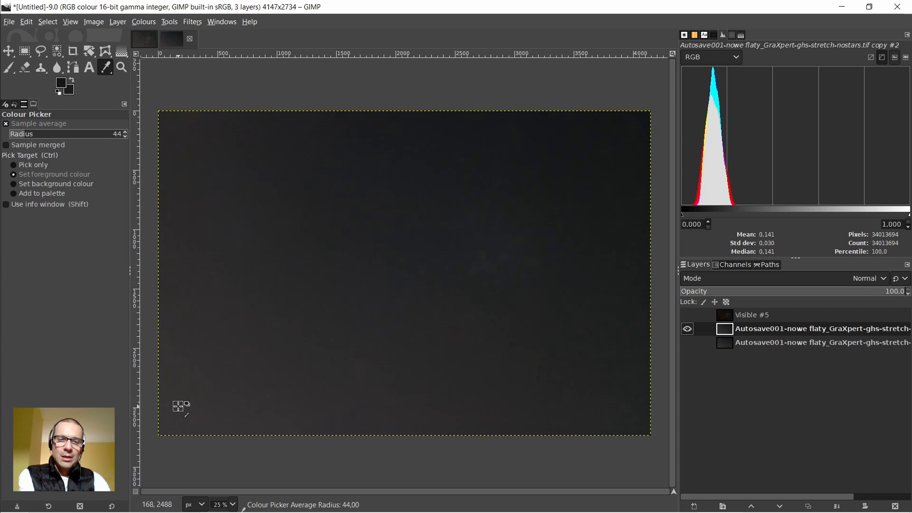
{"action": "key", "text": "bracketleft"}
{"action": "key", "text": "bracketleft"}
{"action": "key", "text": "bracketleft"}
{"action": "key", "text": "bracketleft"}
{"action": "key", "text": "bracketleft"}
{"action": "key", "text": "bracketleft"}
{"action": "key", "text": "bracketleft"}
{"action": "key", "text": "bracketleft"}
{"action": "key", "text": "bracketleft"}
{"action": "key", "text": "bracketleft"}
{"action": "key", "text": "bracketleft"}
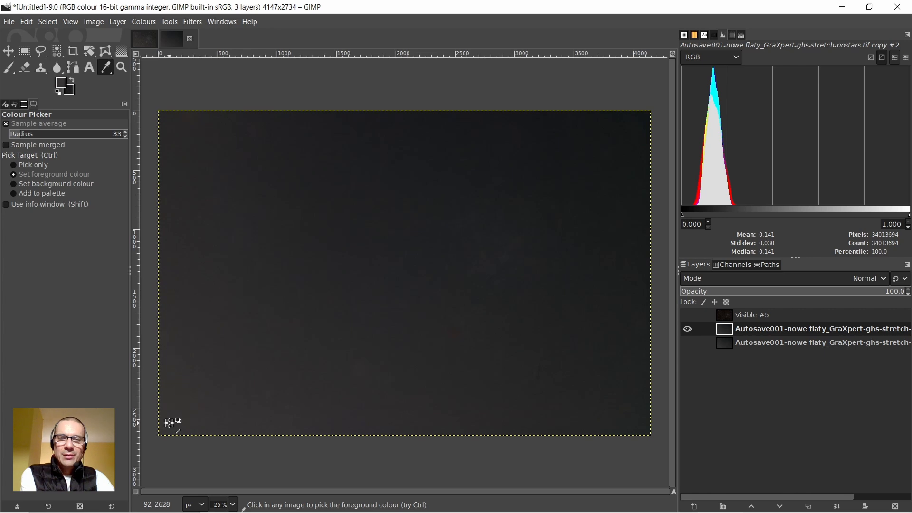
{"action": "left_click", "coordinate": [73, 84]}
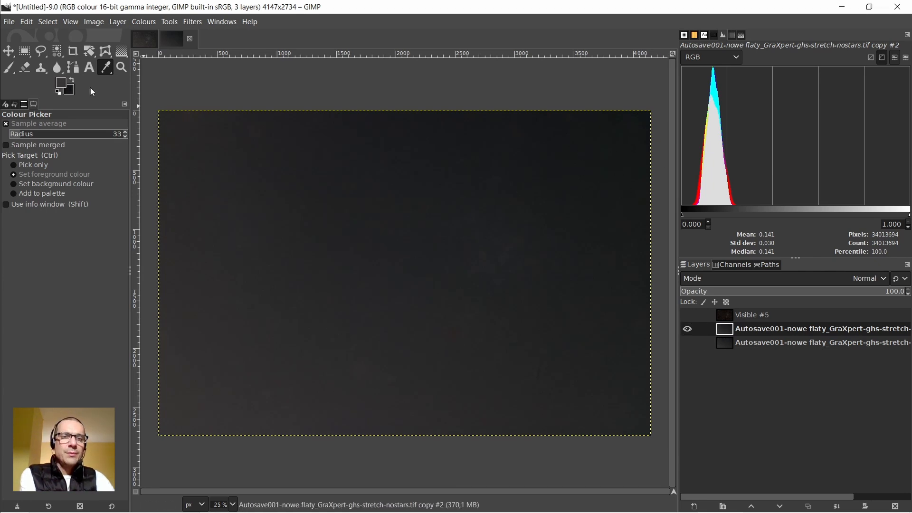
- Add a 4147 × 2734 px layer named background-black-3, filled with the foreground colour, above the duplicated starless layer
{"action": "right_click", "coordinate": [722, 328]}
{"action": "left_click", "coordinate": [777, 85]}
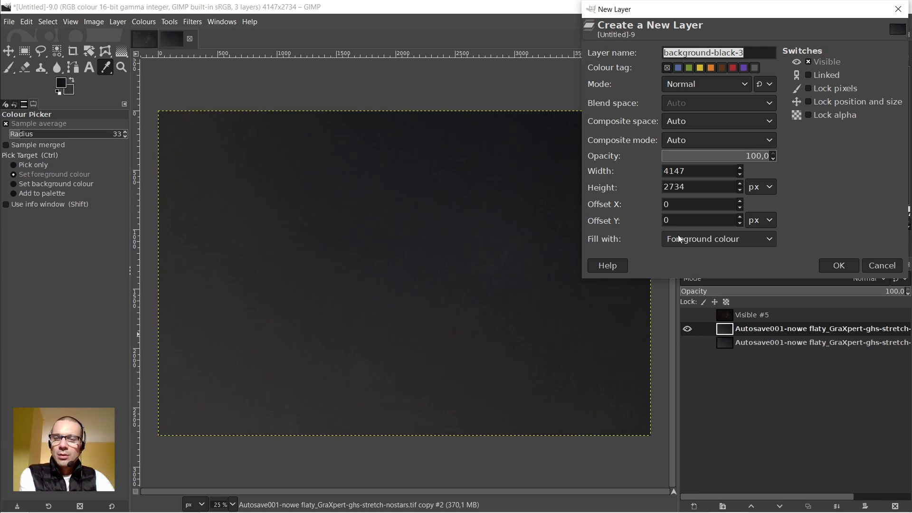
{"action": "left_click", "coordinate": [835, 264]}
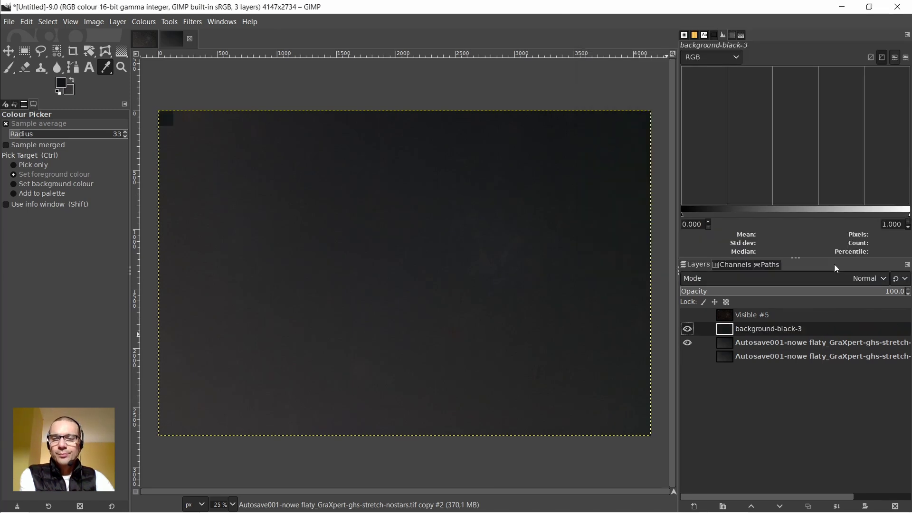
- Add a second foreground-coloured layer above background-black-3, set its mode to Addition and hide it
{"action": "right_click", "coordinate": [724, 331]}
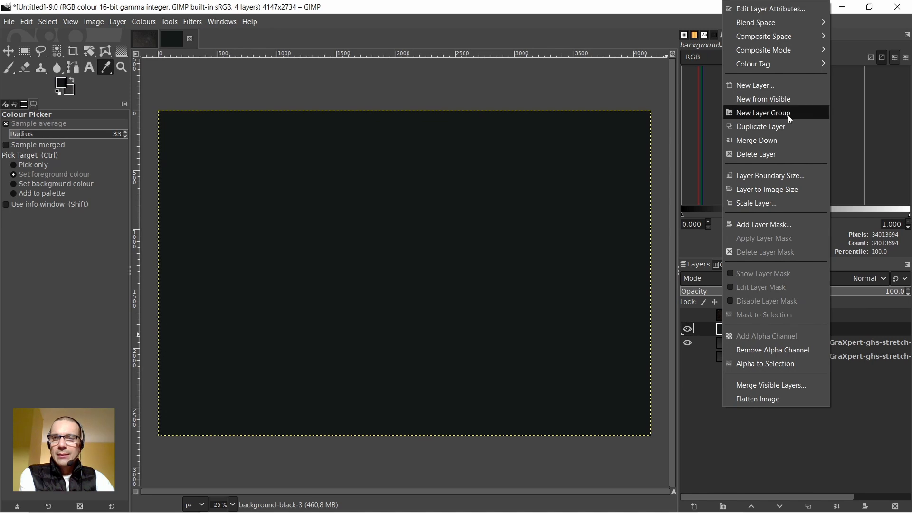
{"action": "left_click", "coordinate": [765, 87]}
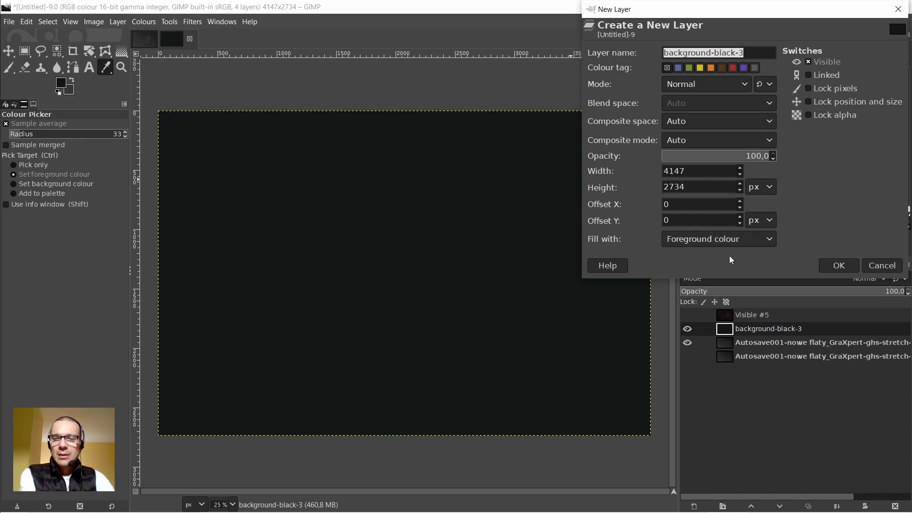
{"action": "left_click", "coordinate": [840, 266]}
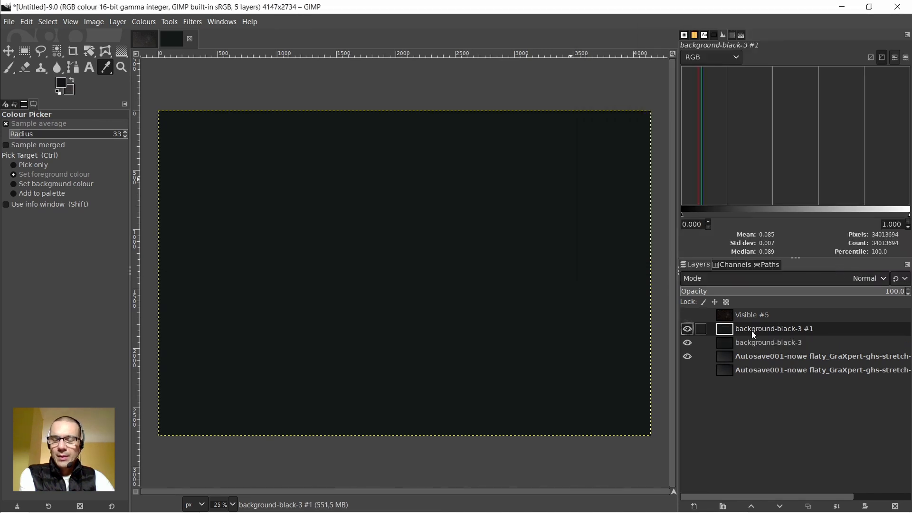
{"action": "left_click", "coordinate": [809, 281]}
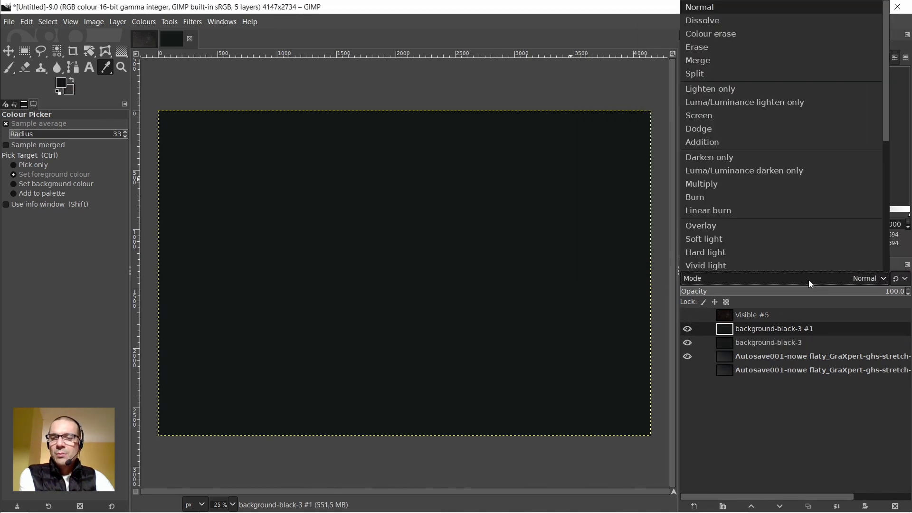
{"action": "left_click", "coordinate": [730, 143]}
{"action": "left_click", "coordinate": [689, 329]}
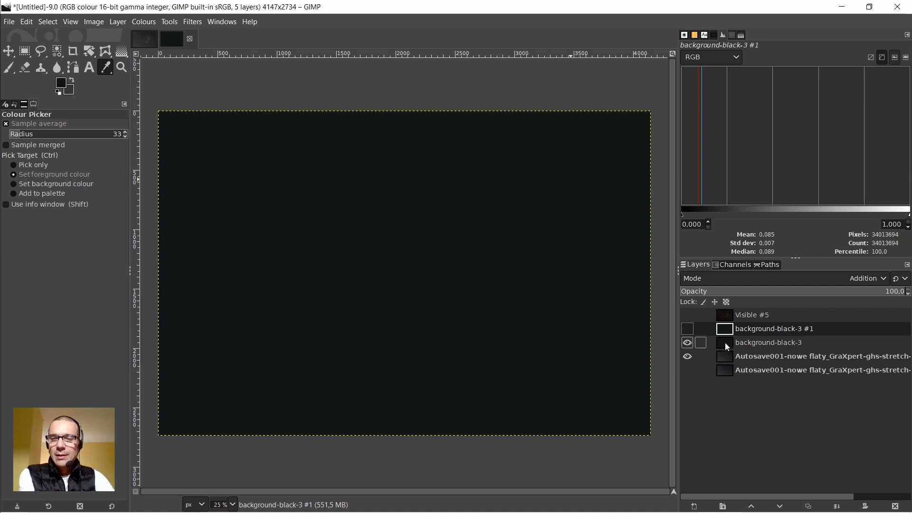
- Make background-black-3 active and toggle its visibility to examine the starless background beneath it
{"action": "left_click", "coordinate": [725, 344]}
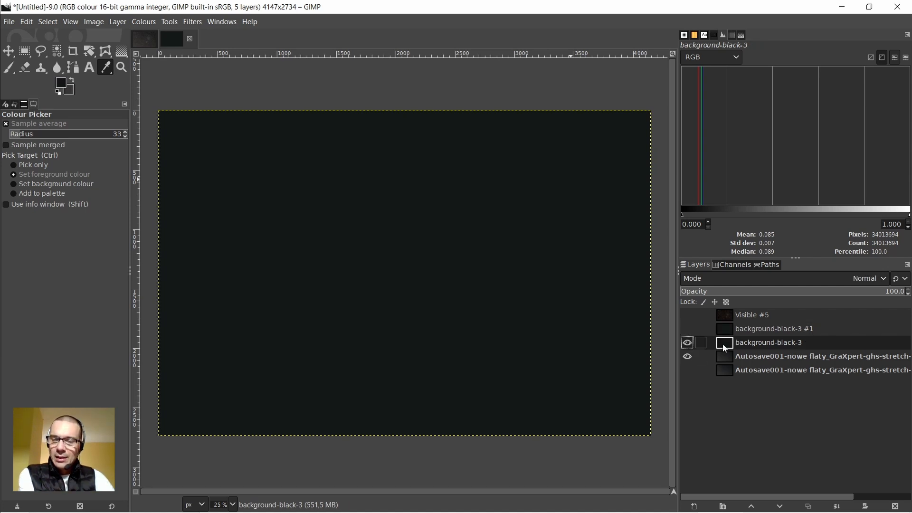
{"action": "left_click", "coordinate": [688, 344]}
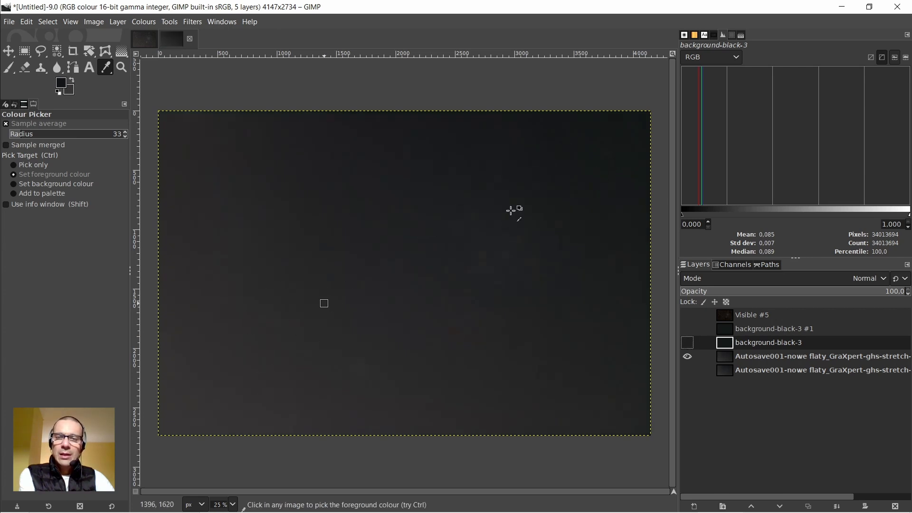
{"action": "left_click", "coordinate": [688, 343]}
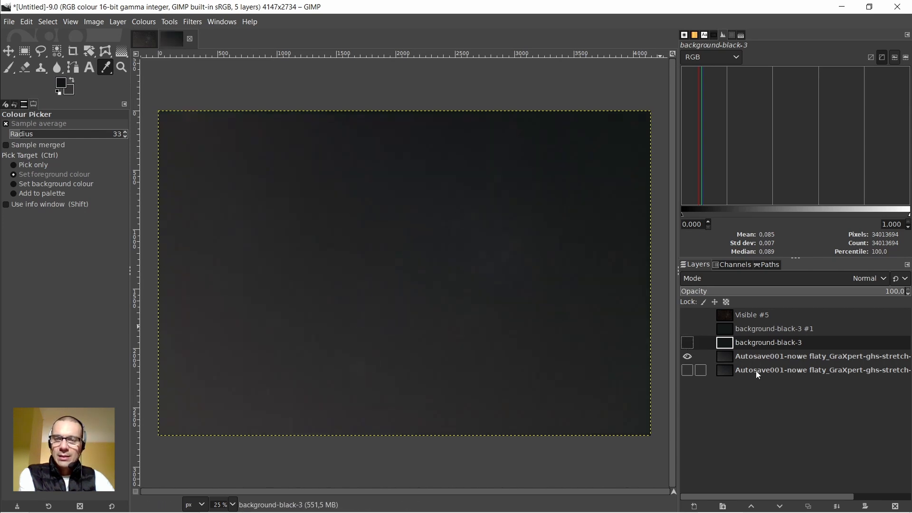
{"action": "left_click", "coordinate": [688, 343]}
- Draw a linear FG to BG gradient on background-black-3 from near the upper-right corner to about X 124, Y 2624 px
{"action": "key", "text": "shift+b"}
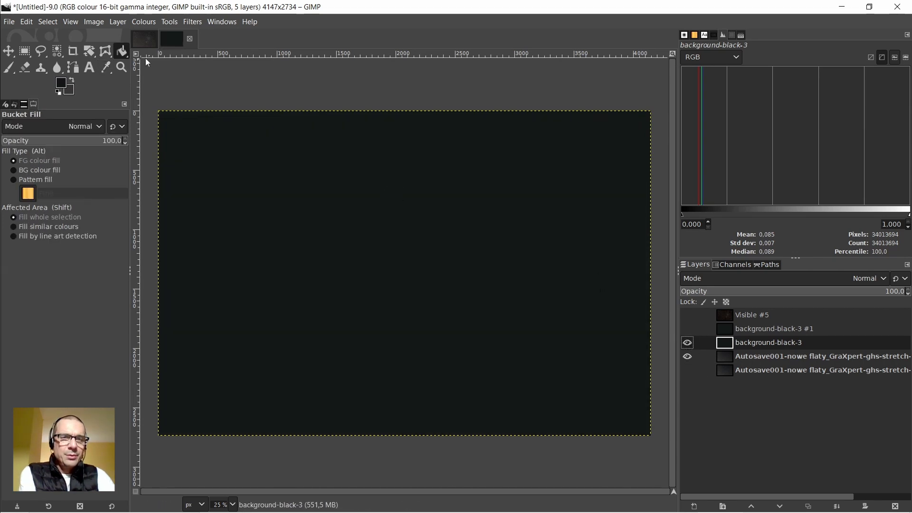
{"action": "left_click", "coordinate": [123, 55]}
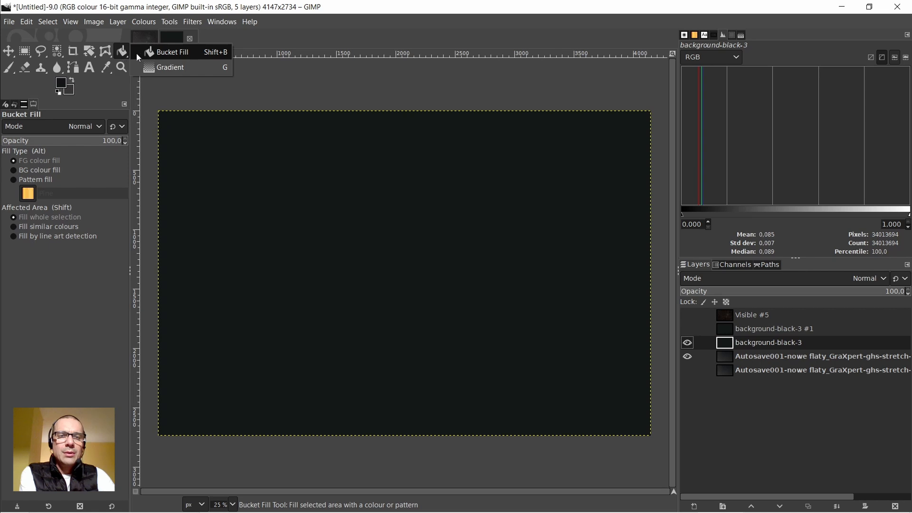
{"action": "left_click", "coordinate": [164, 68]}
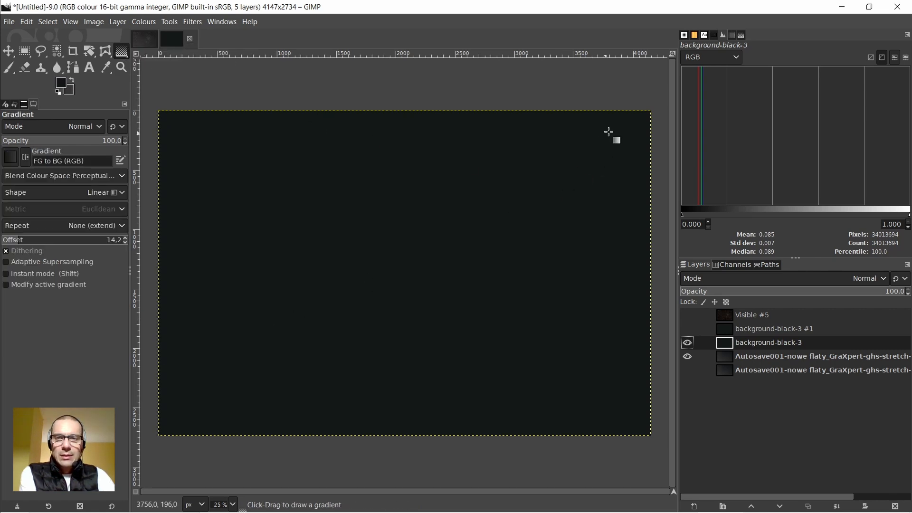
{"action": "left_click_drag", "start_coordinate": [632, 129], "coordinate": [174, 416]}
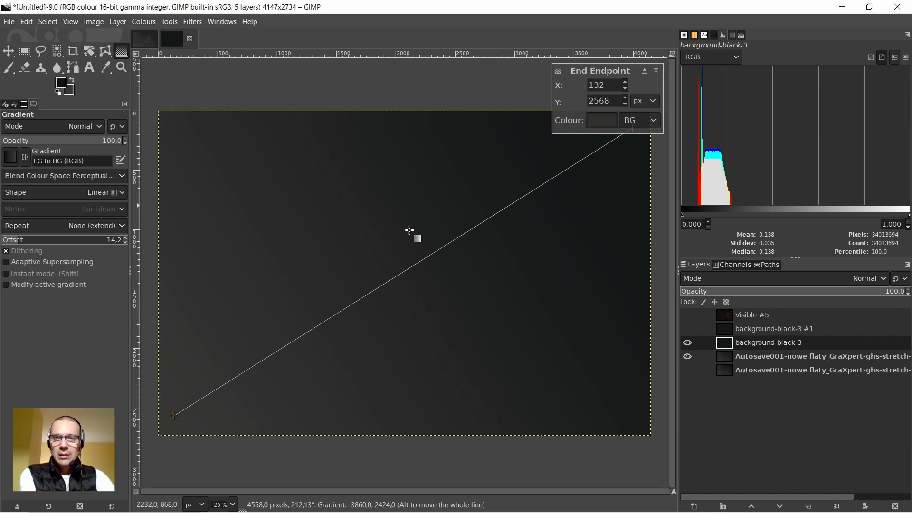
- Set the gradient layer background-black-3 to Subtract mode and toggle its visibility to compare the background with and without it
{"action": "left_click", "coordinate": [775, 279]}
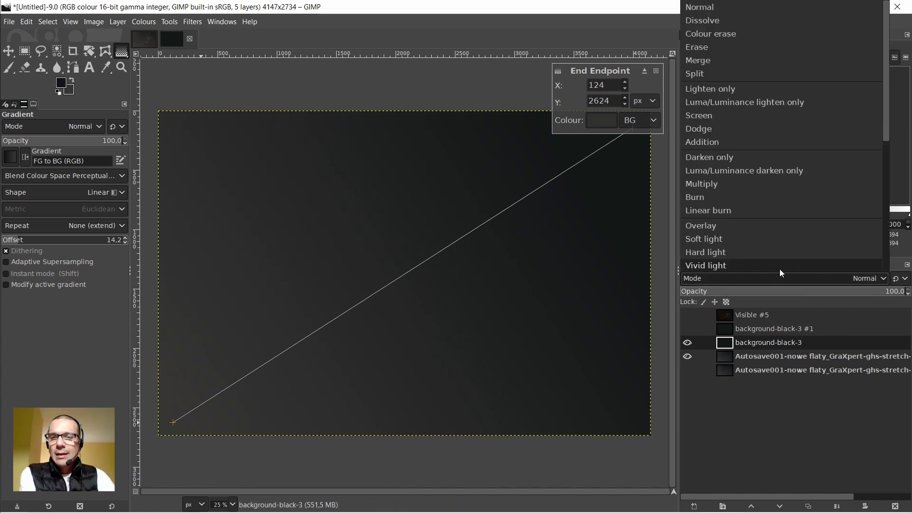
{"action": "scroll", "coordinate": [760, 171], "scroll_direction": "down", "scroll_amount": 5}
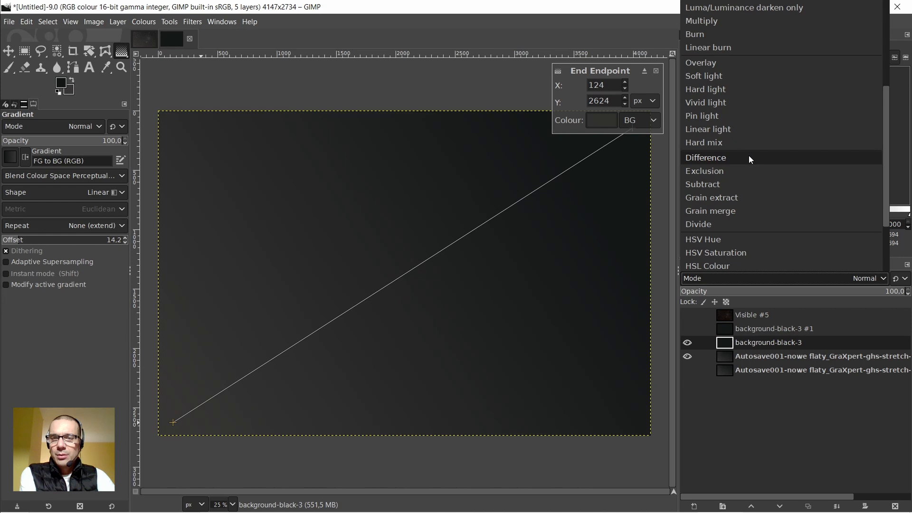
{"action": "left_click", "coordinate": [725, 185]}
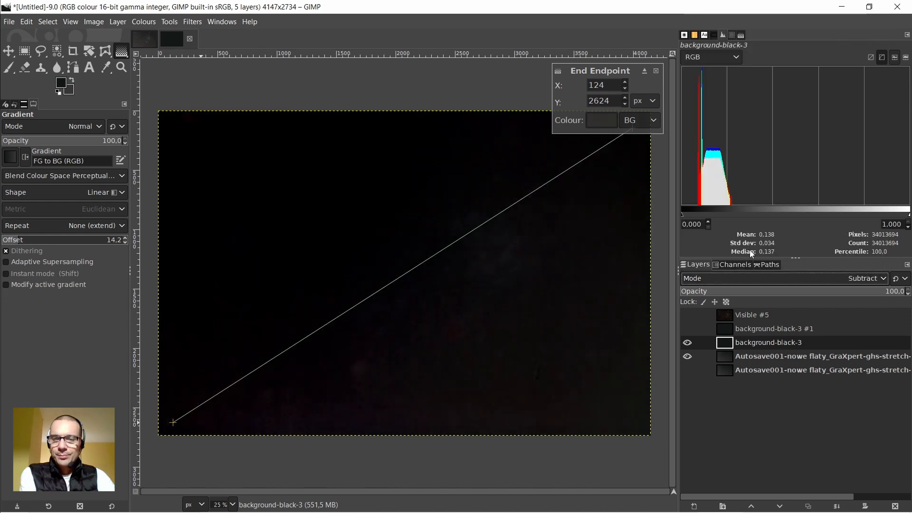
{"action": "left_click", "coordinate": [687, 346]}
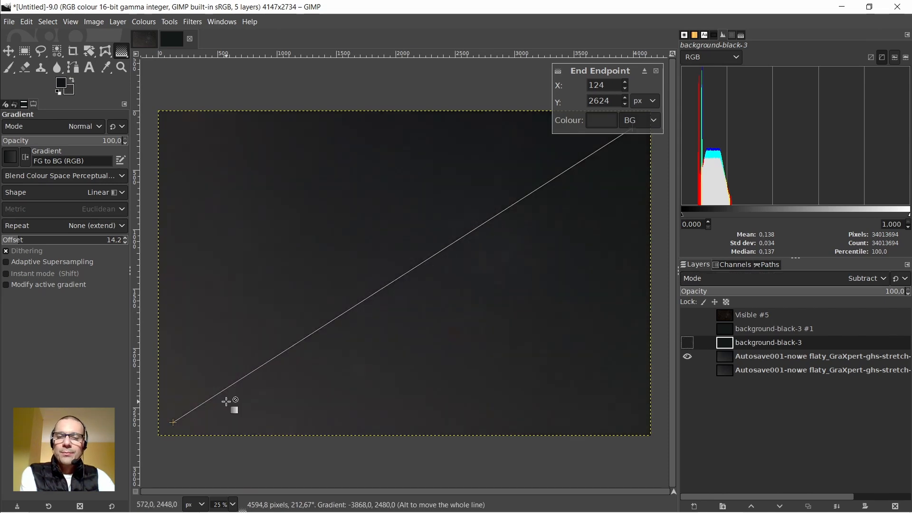
{"action": "left_click", "coordinate": [687, 344]}
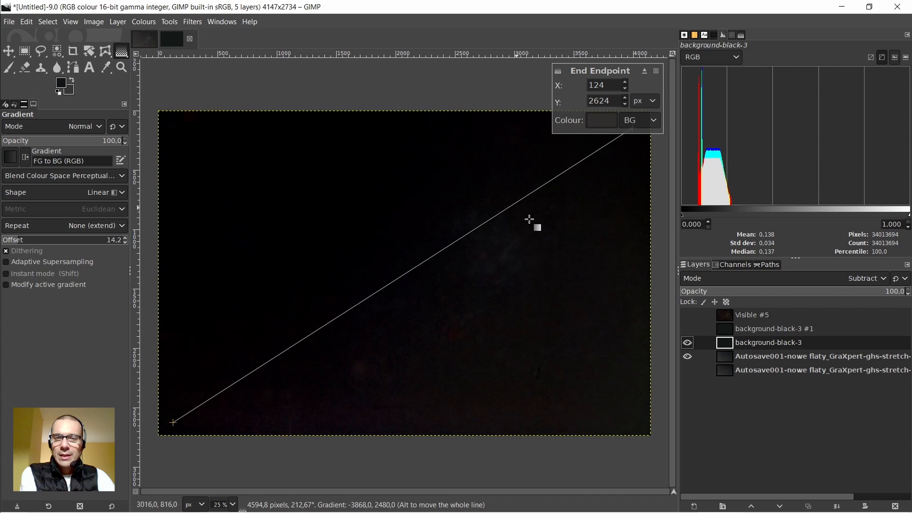
- Show background-black-3 and the Addition layer background-black-3 #1 together over the starless background, leaving background-black-3 active
{"action": "left_click", "coordinate": [689, 344]}
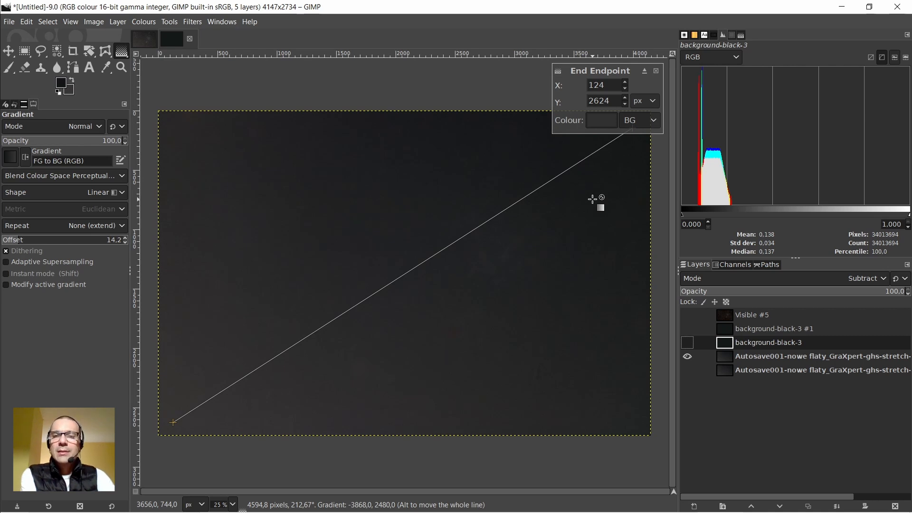
{"action": "left_click", "coordinate": [728, 329]}
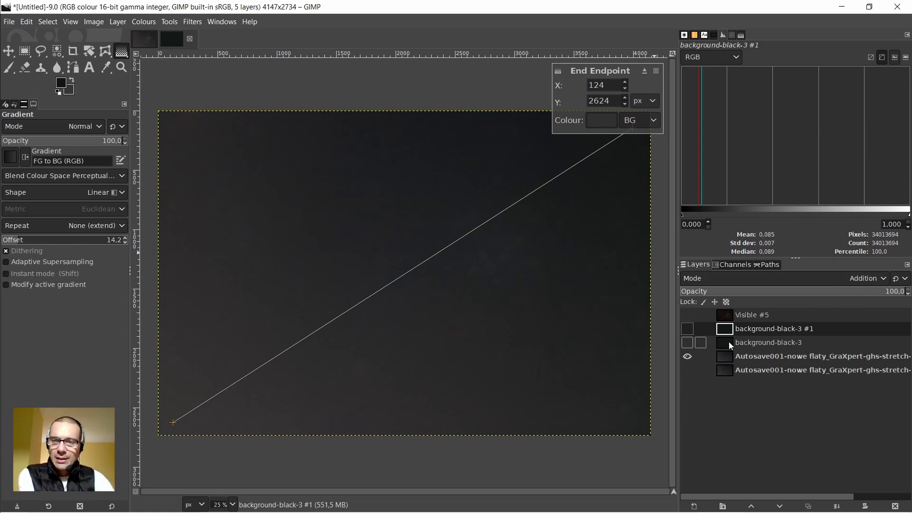
{"action": "left_click", "coordinate": [688, 343]}
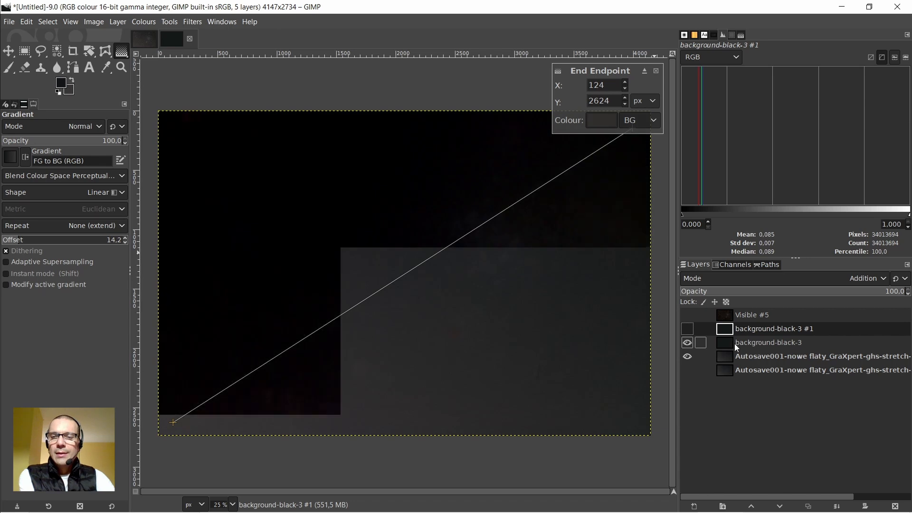
{"action": "left_click", "coordinate": [726, 342]}
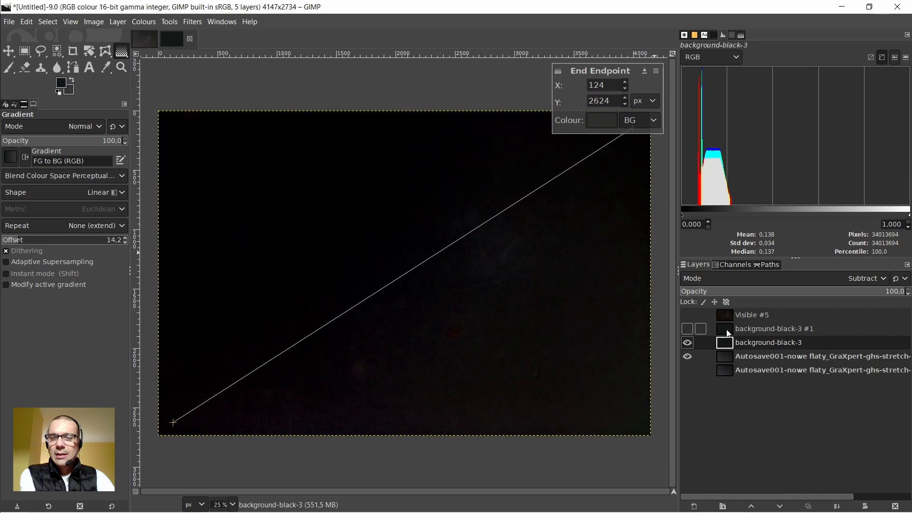
{"action": "left_click", "coordinate": [689, 329]}
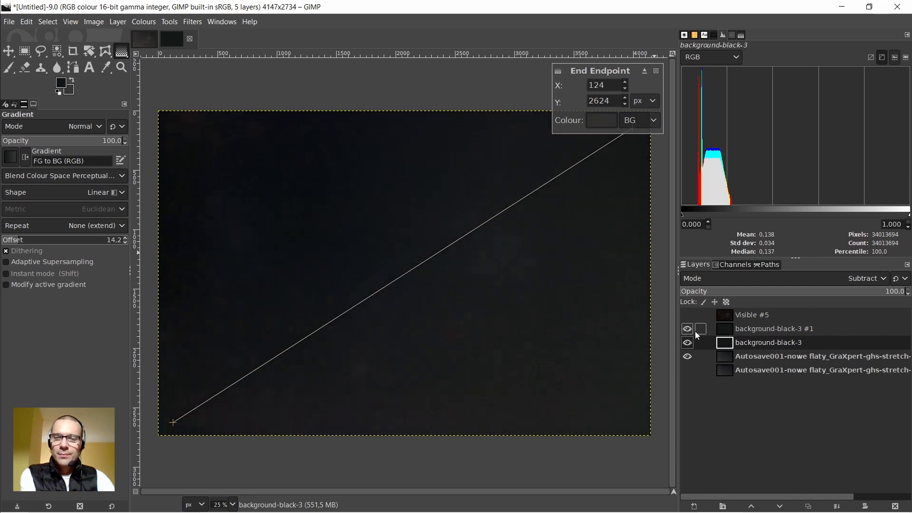
{"action": "left_click", "coordinate": [727, 333]}
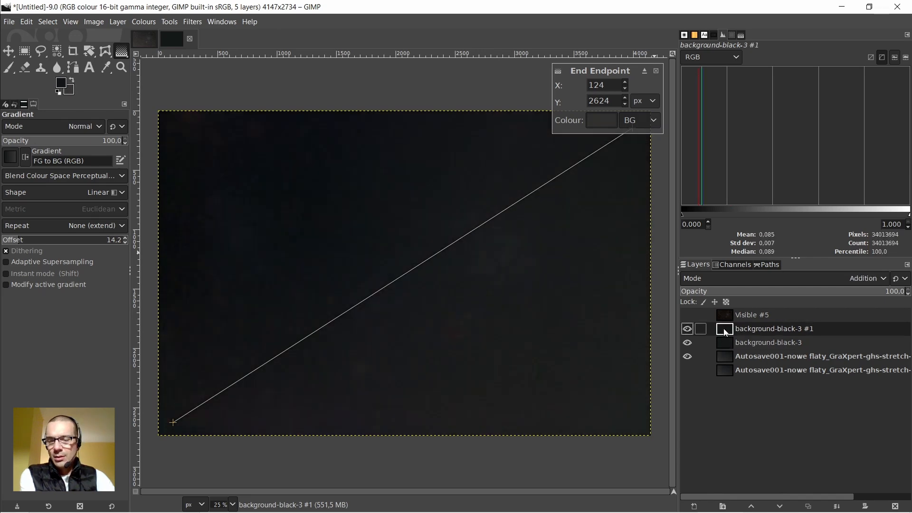
{"action": "left_click", "coordinate": [726, 342]}
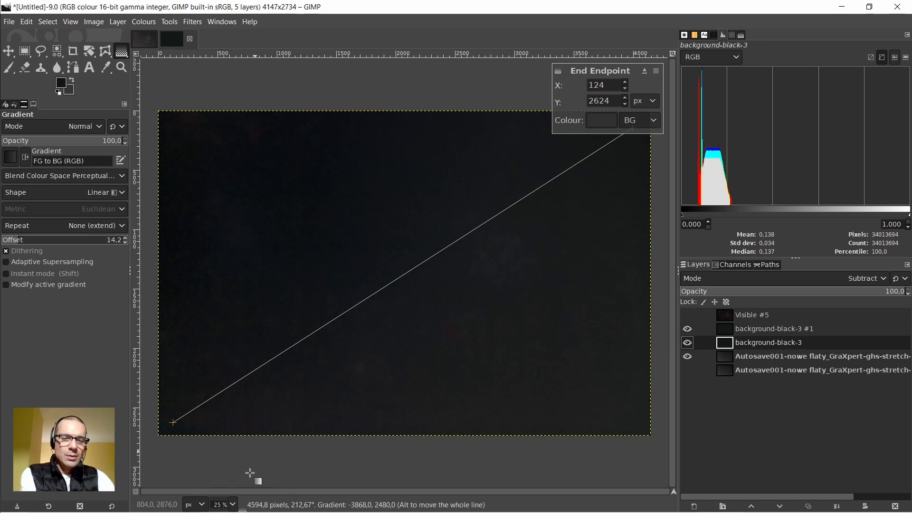
- Move the gradient's start endpoint on background-black-3 beyond the image's upper edge to about X 3487, Y -226 px
{"action": "left_click", "coordinate": [227, 504]}
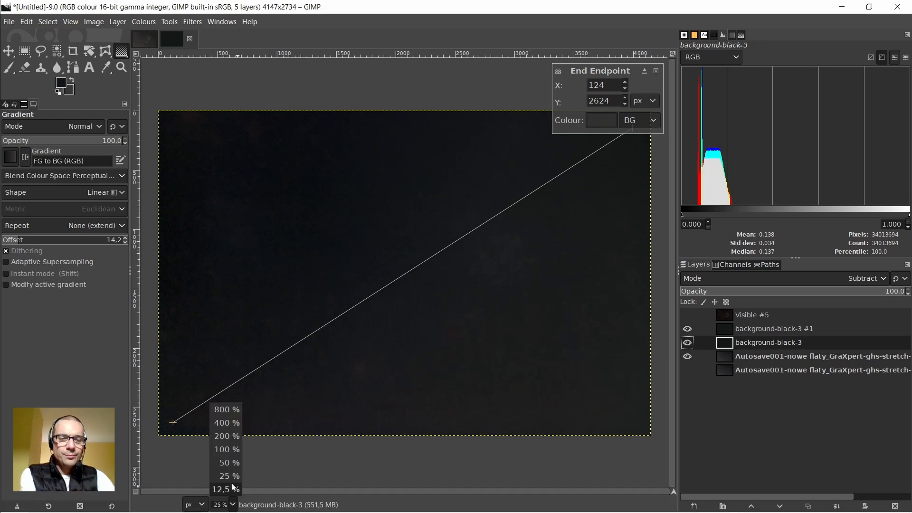
{"action": "left_click", "coordinate": [227, 489]}
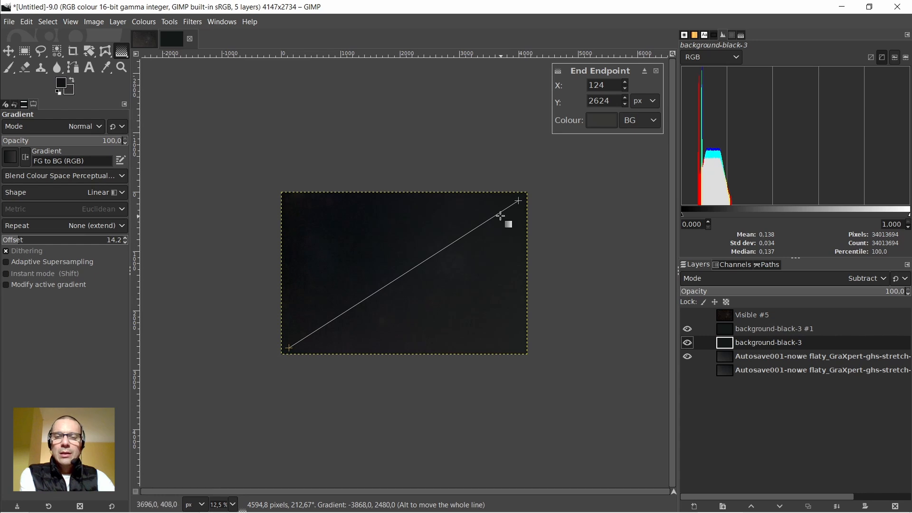
{"action": "left_click_drag", "start_coordinate": [519, 200], "coordinate": [526, 179]}
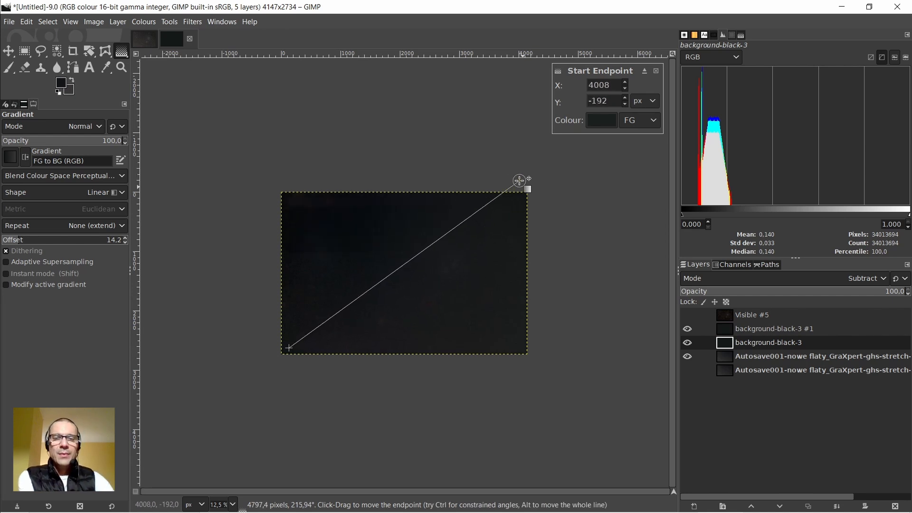
{"action": "scroll", "coordinate": [443, 257], "scroll_direction": "up", "scroll_amount": 2}
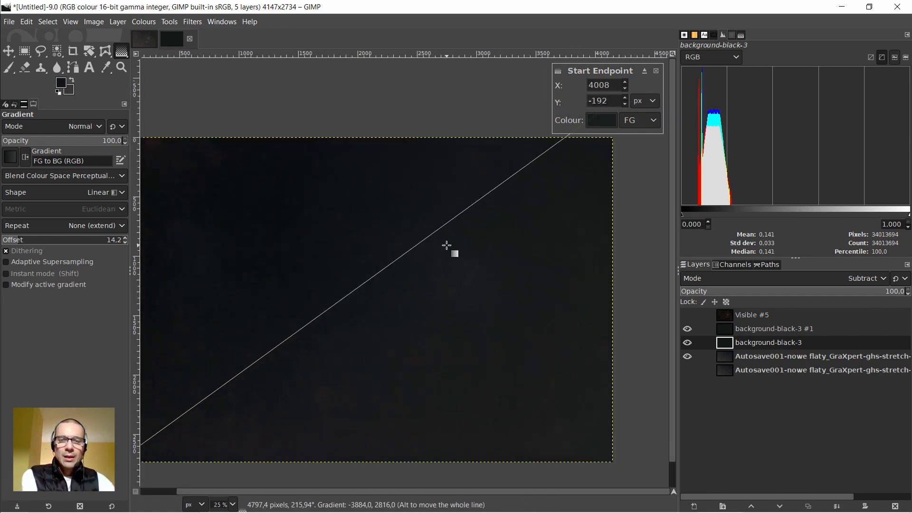
{"action": "scroll", "coordinate": [444, 257], "scroll_direction": "down", "scroll_amount": 1}
{"action": "left_click_drag", "start_coordinate": [350, 491], "coordinate": [279, 495]}
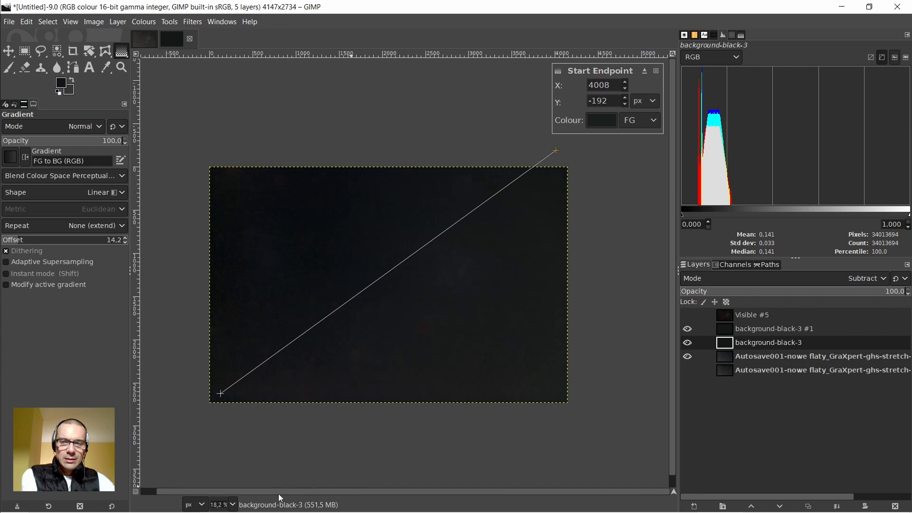
{"action": "left_click_drag", "start_coordinate": [575, 154], "coordinate": [493, 141]}
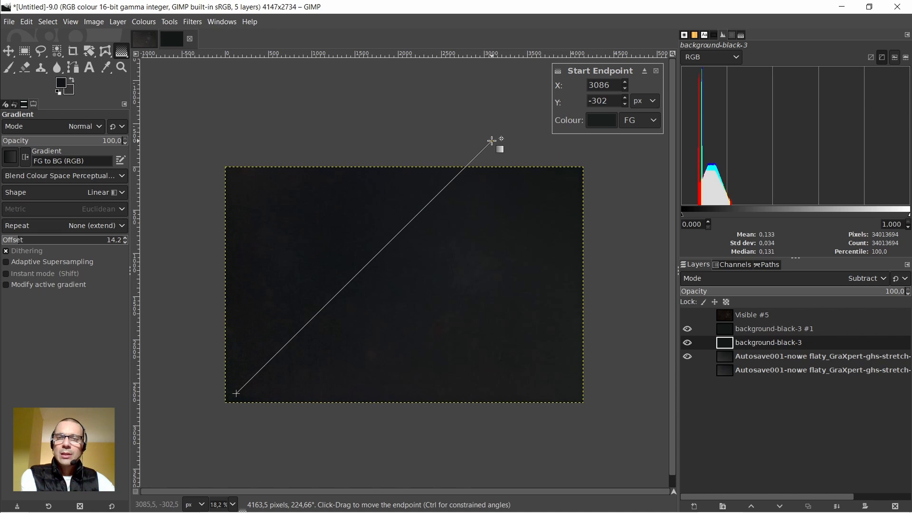
{"action": "left_click_drag", "start_coordinate": [492, 141], "coordinate": [527, 147]}
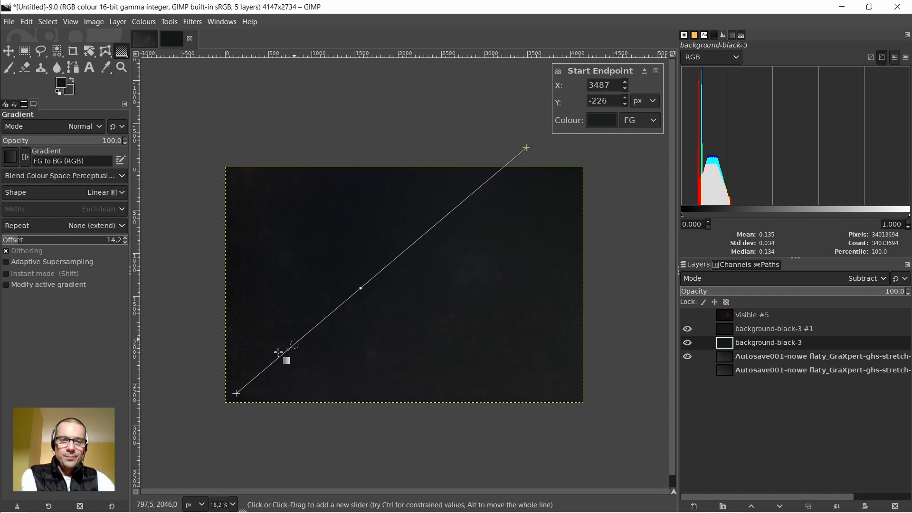
- Move the gradient's end endpoint to about X -77, Y 3130 px, refine its start to about X 3520, Y -242 px, and apply it
{"action": "left_click_drag", "start_coordinate": [238, 393], "coordinate": [213, 445]}
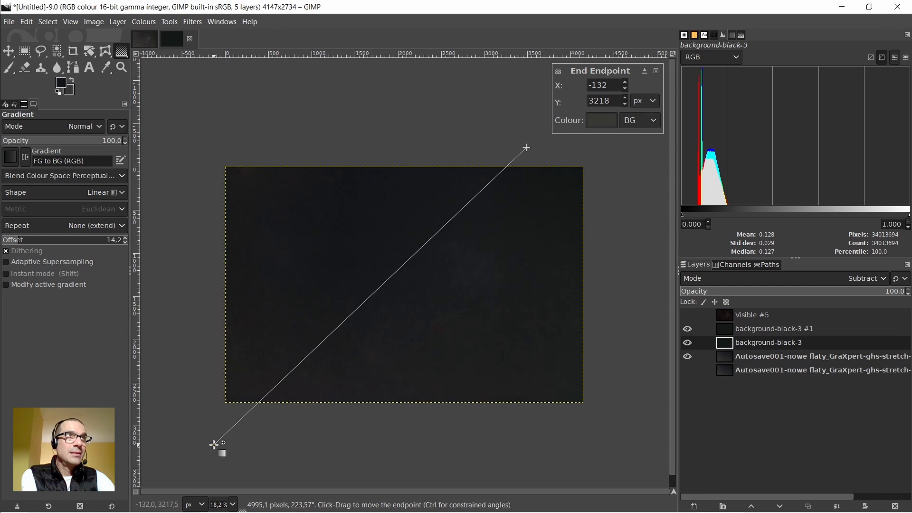
{"action": "left_click_drag", "start_coordinate": [214, 445], "coordinate": [218, 438]}
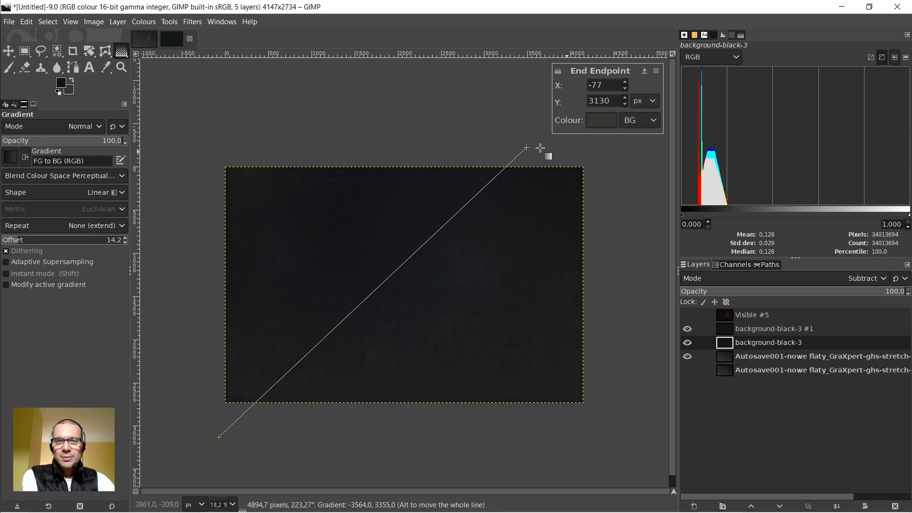
{"action": "left_click_drag", "start_coordinate": [534, 149], "coordinate": [529, 146]}
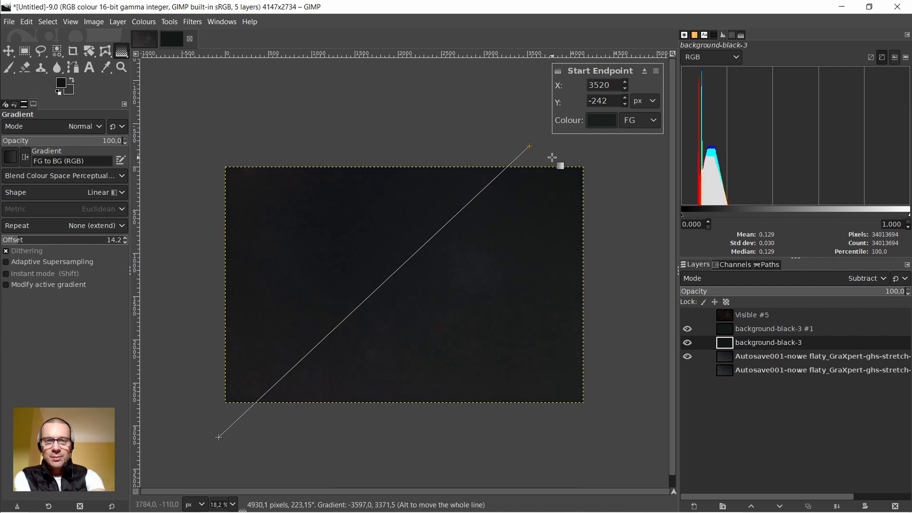
{"action": "key", "text": "Return"}
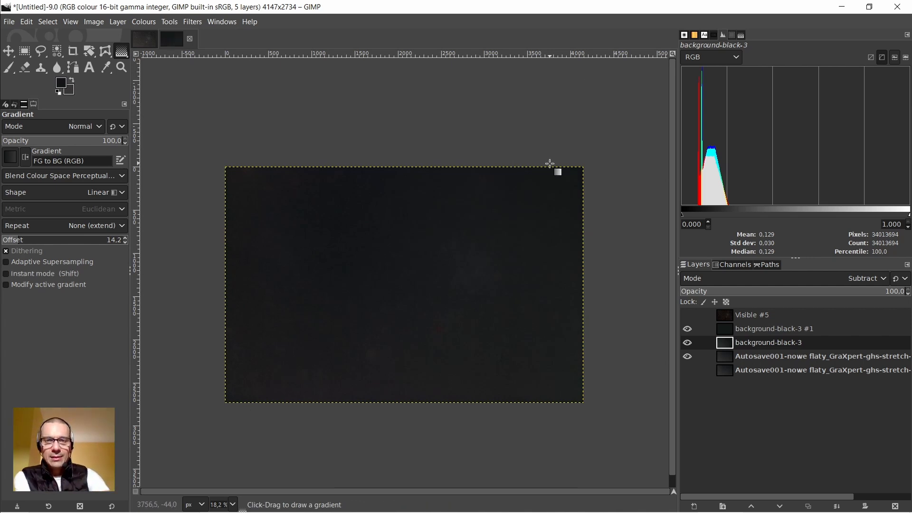
- Create a new layer from the visible result directly above background-black-3 #1
{"action": "left_click", "coordinate": [732, 332]}
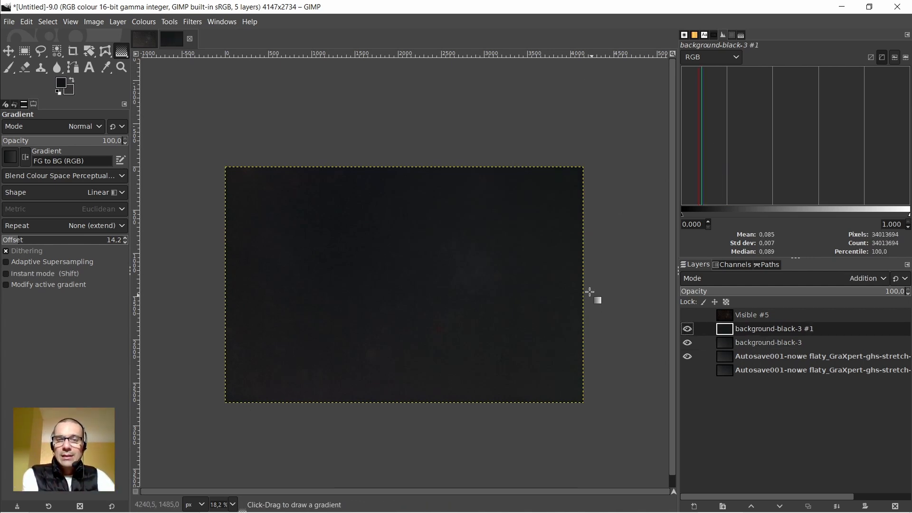
{"action": "right_click", "coordinate": [722, 330]}
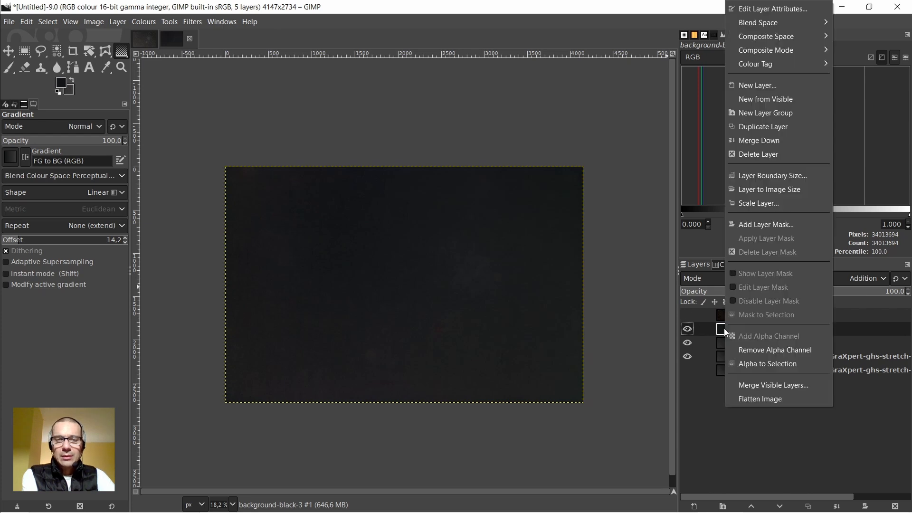
{"action": "left_click", "coordinate": [774, 99]}
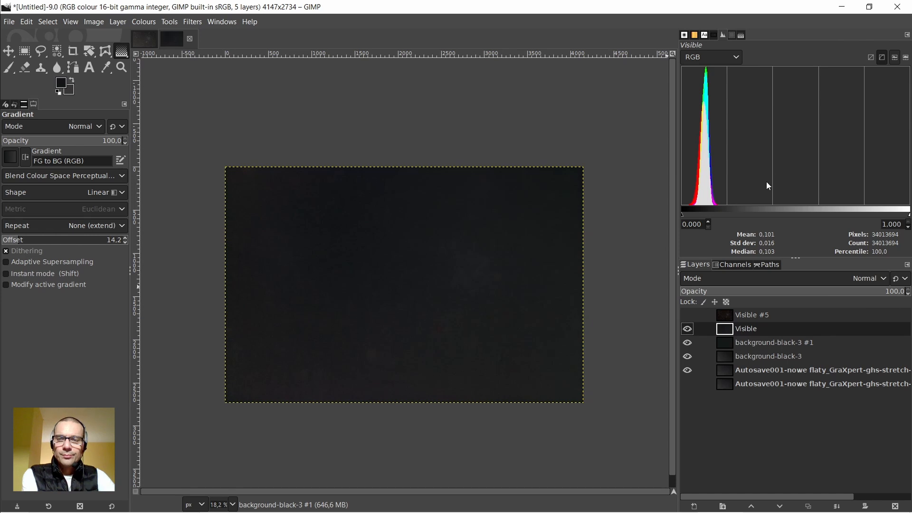
- Hide both background-black-3 layers and toggle the new Visible layer to compare the corrected background with the original
{"action": "left_click", "coordinate": [688, 343]}
{"action": "left_click", "coordinate": [688, 356]}
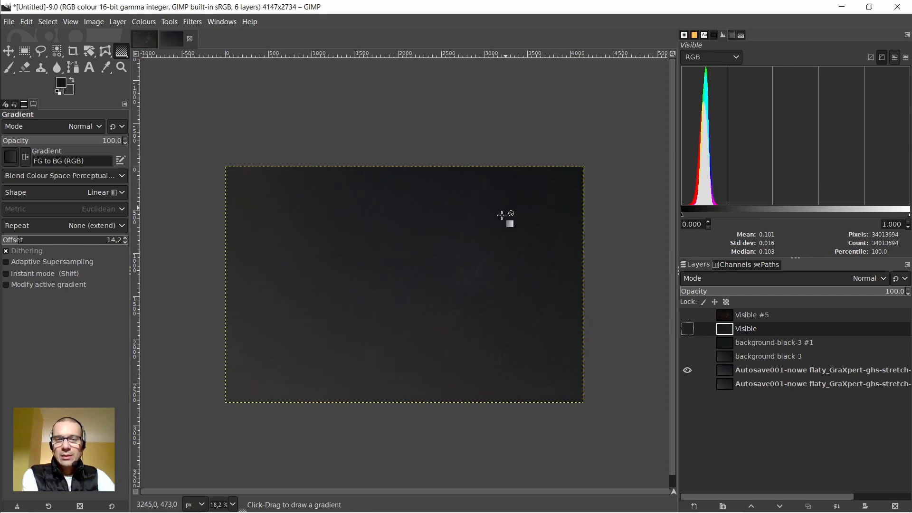
{"action": "left_click", "coordinate": [687, 329]}
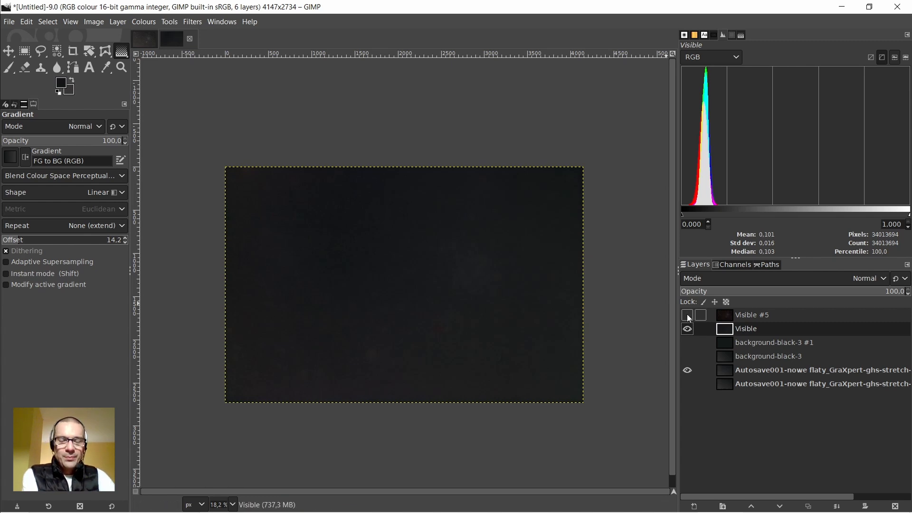
- Sample the Visible layer's four corners and its upper and lower middle with the Colour Picker to compare their RGB percentages
{"action": "left_click", "coordinate": [108, 69]}
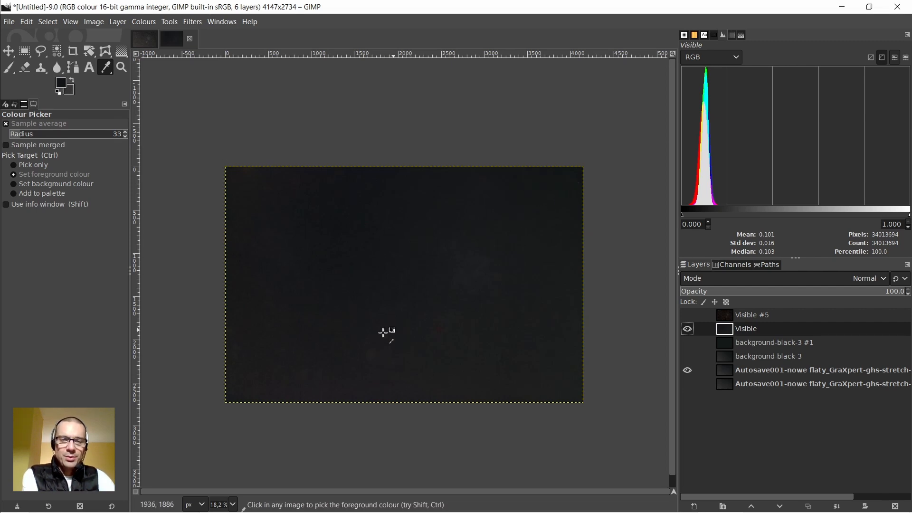
{"action": "left_click", "coordinate": [236, 391], "text": "shift"}
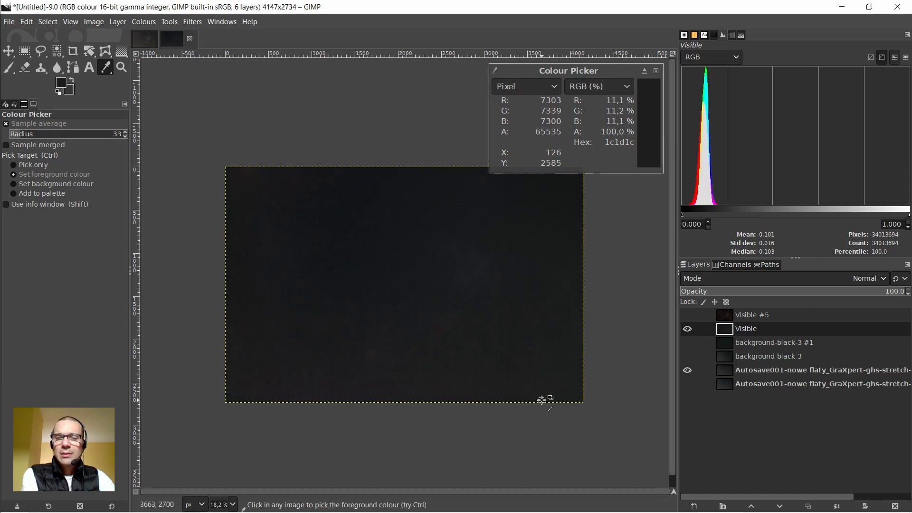
{"action": "left_click", "coordinate": [567, 389]}
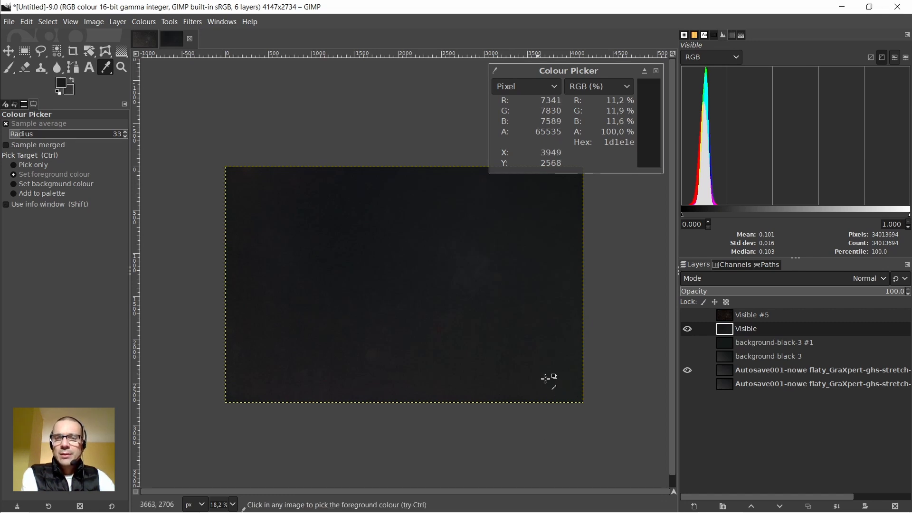
{"action": "left_click", "coordinate": [572, 180]}
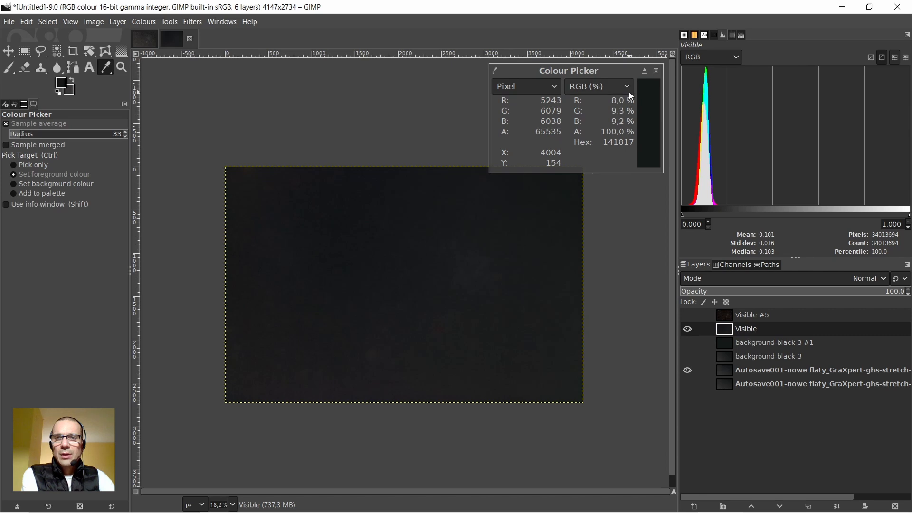
{"action": "left_click", "coordinate": [240, 180]}
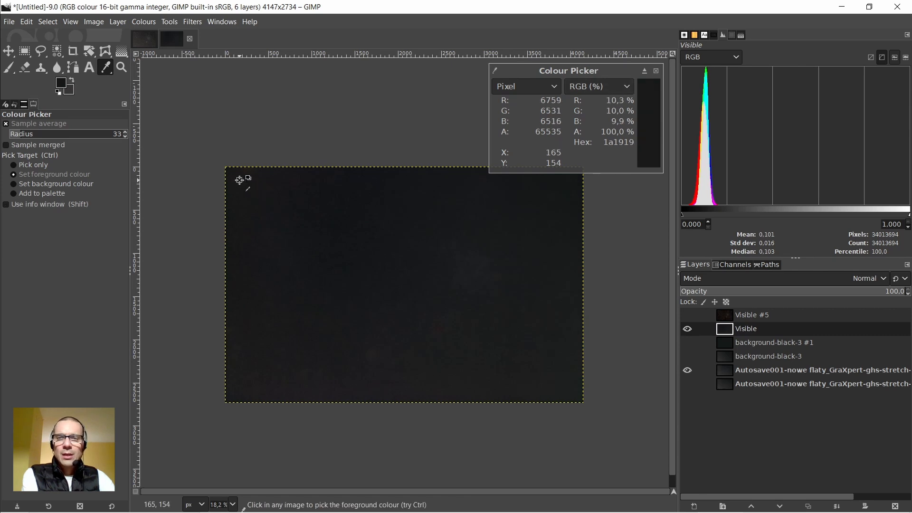
{"action": "left_click", "coordinate": [411, 181]}
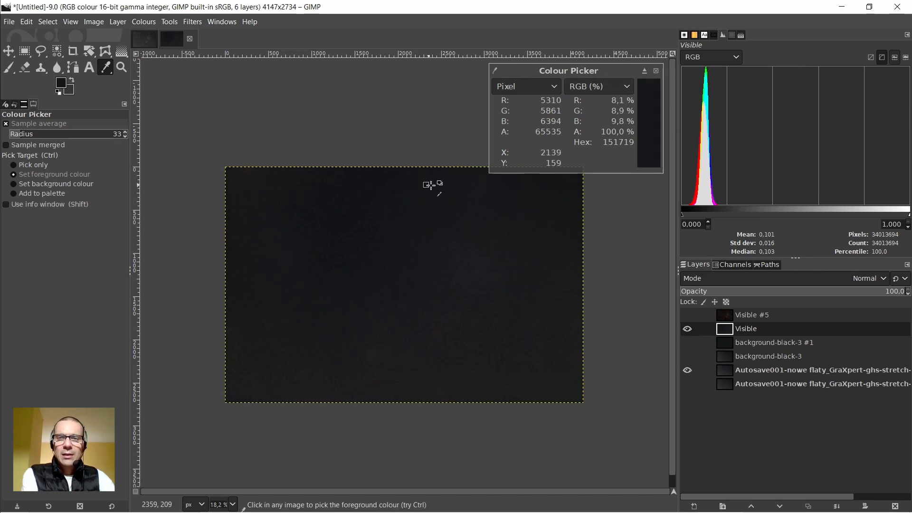
{"action": "left_click", "coordinate": [406, 392]}
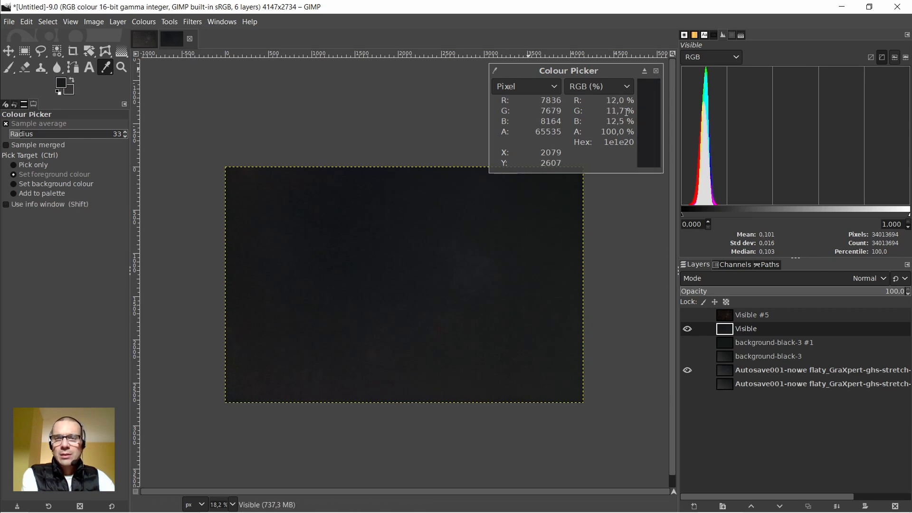
{"action": "left_click", "coordinate": [656, 71]}
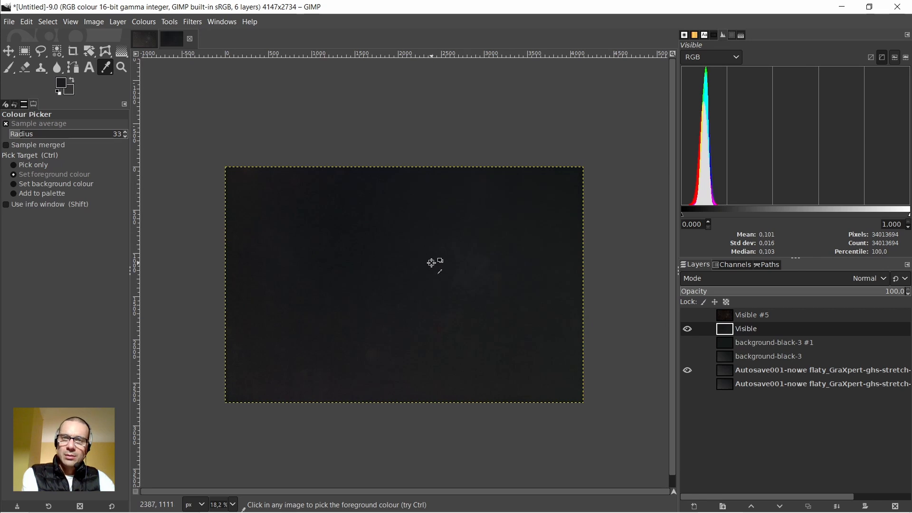
- Sample the background again near the image's upper-middle and lower-middle edges with the Colour Picker's info window to check the remaining vertical gradient
{"action": "key", "text": "shift"}
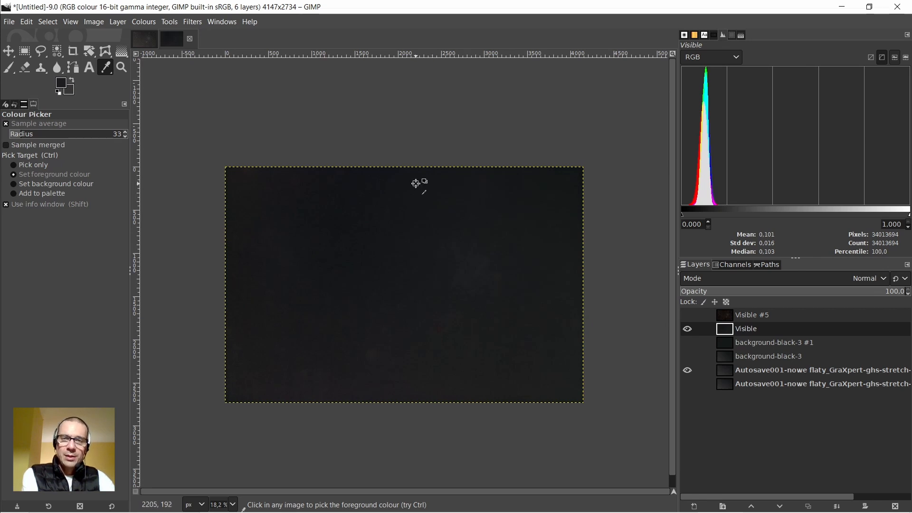
{"action": "left_click", "coordinate": [413, 179], "text": "shift"}
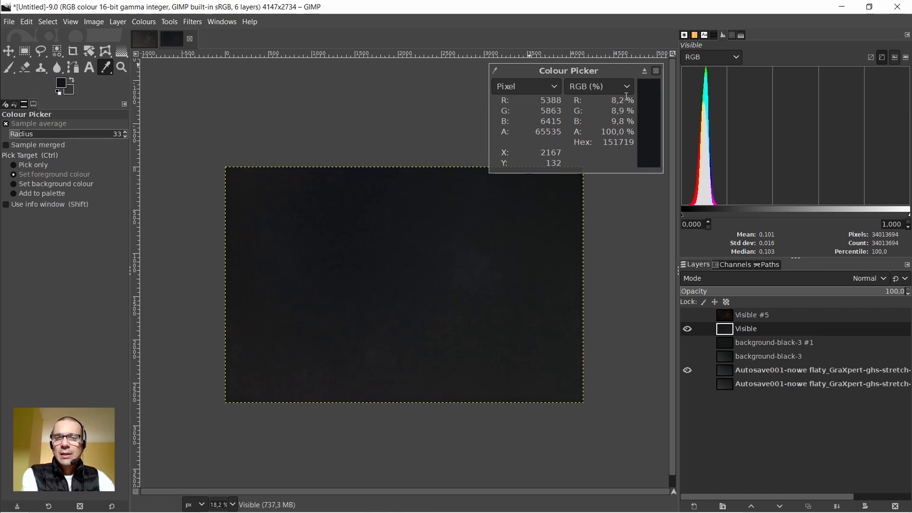
{"action": "key", "text": "shift"}
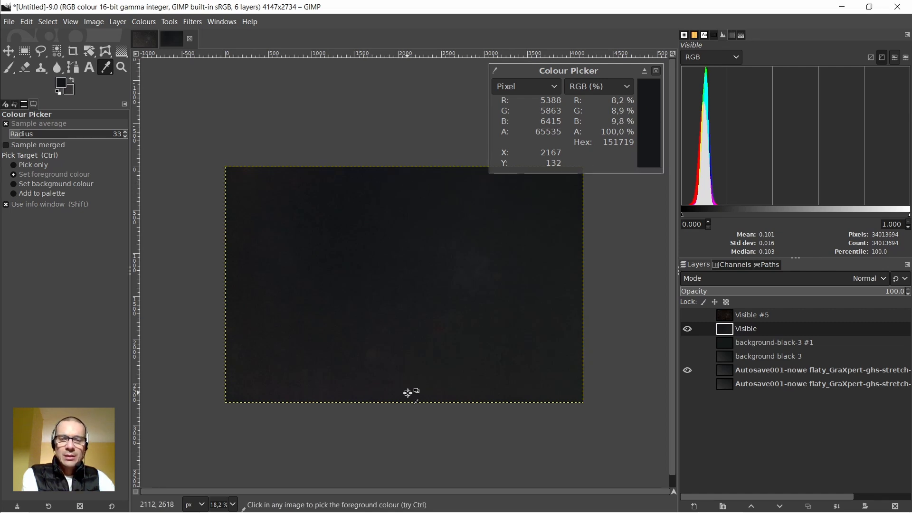
{"action": "left_click", "coordinate": [408, 393], "text": "shift"}
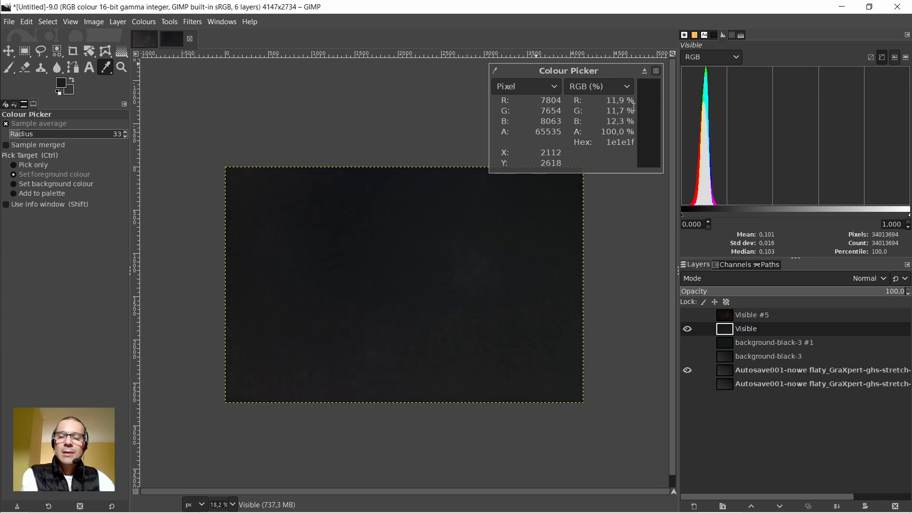
- Resample the Visible layer near its lower-middle and upper-middle edges with the Colour Picker to compare their RGB percentages
{"action": "left_click", "coordinate": [657, 72]}
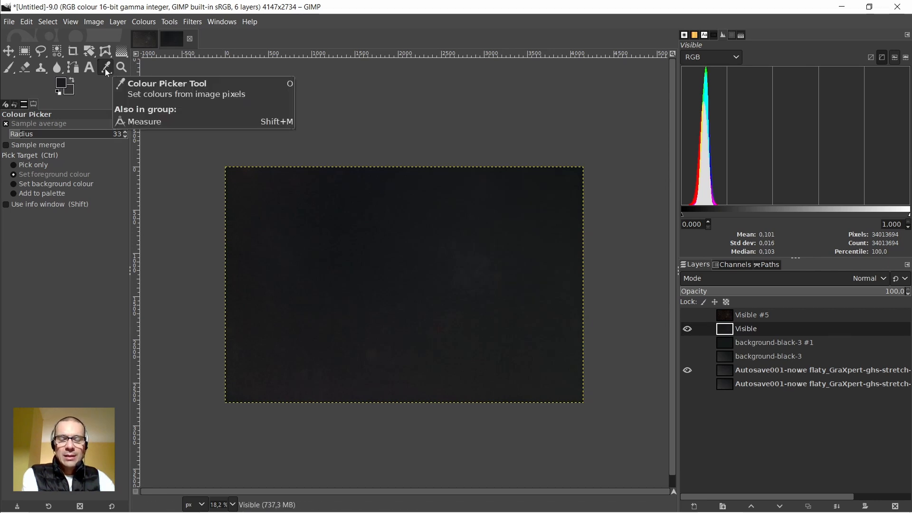
{"action": "left_click", "coordinate": [409, 392], "text": "shift"}
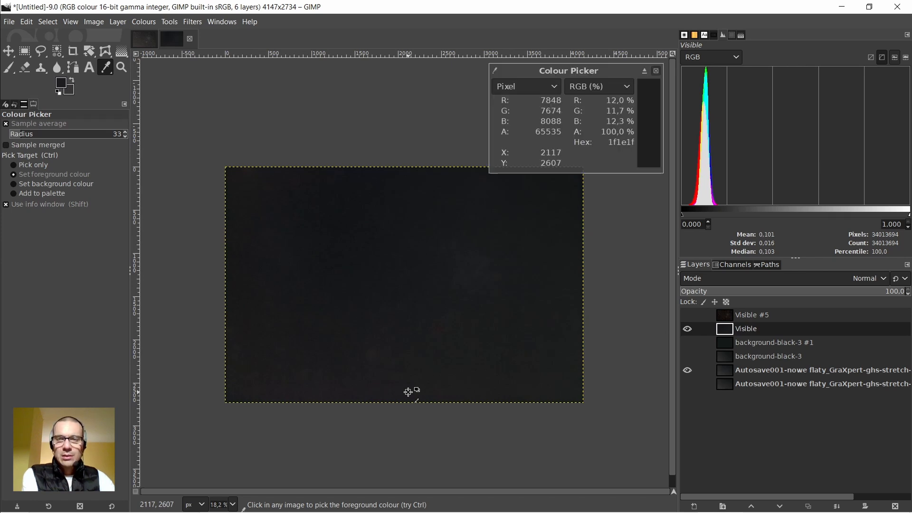
{"action": "left_click", "coordinate": [418, 176], "text": "shift"}
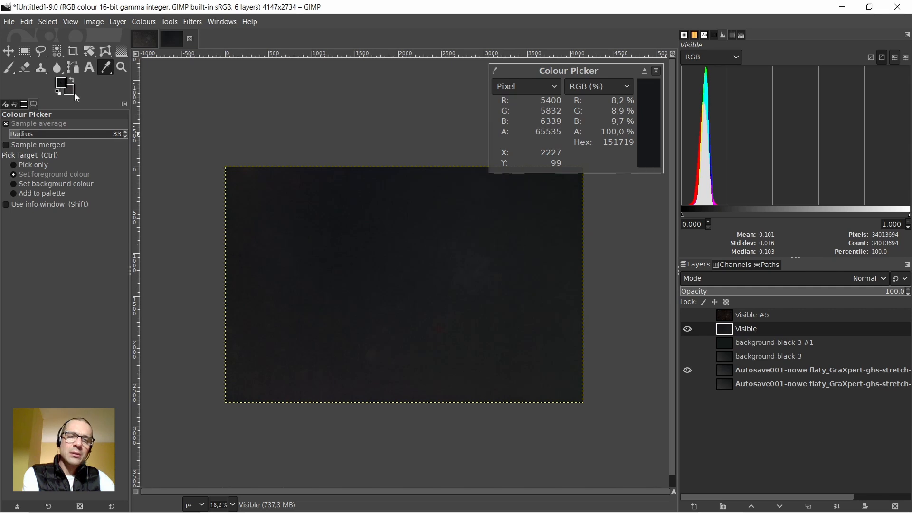
{"action": "left_click", "coordinate": [412, 392], "text": "shift"}
{"action": "left_click", "coordinate": [408, 176], "text": "shift"}
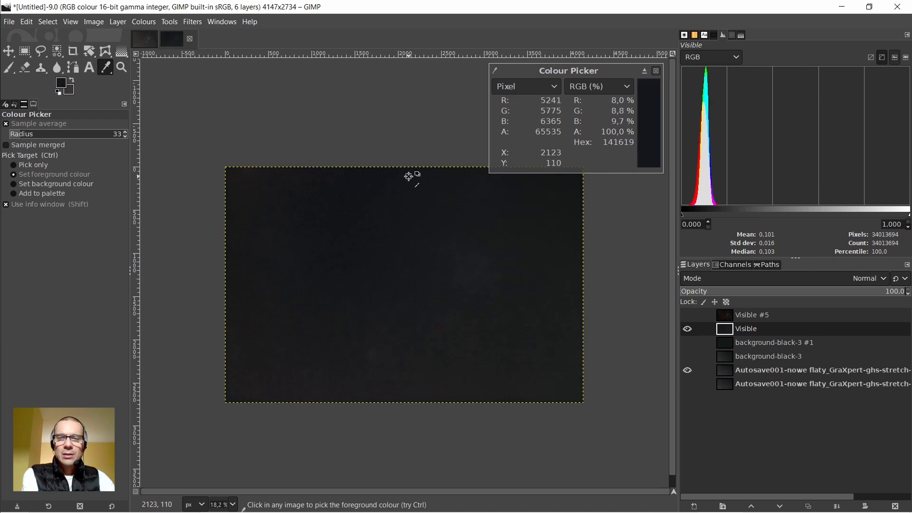
- Pick the lower-middle edge colour, swap it into the background colour, and pick the upper-middle edge colour as the foreground
{"action": "left_click", "coordinate": [410, 393]}
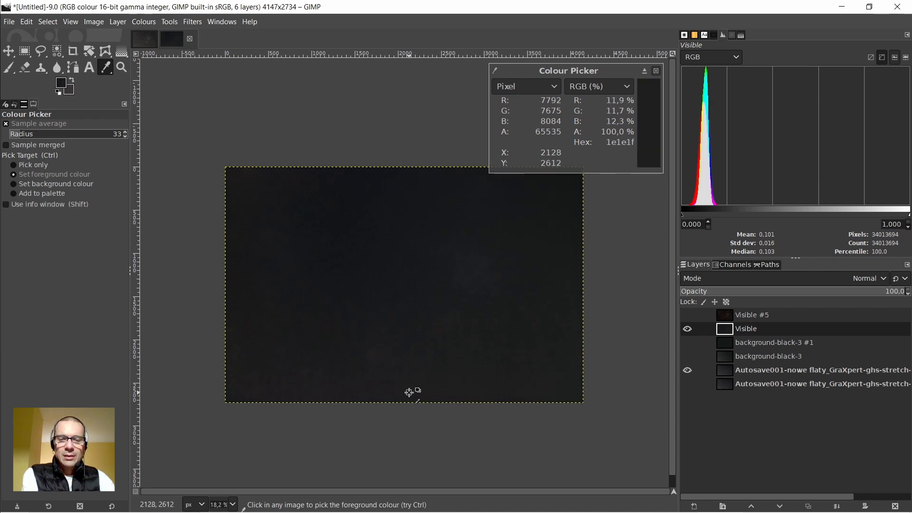
{"action": "left_click", "coordinate": [75, 82]}
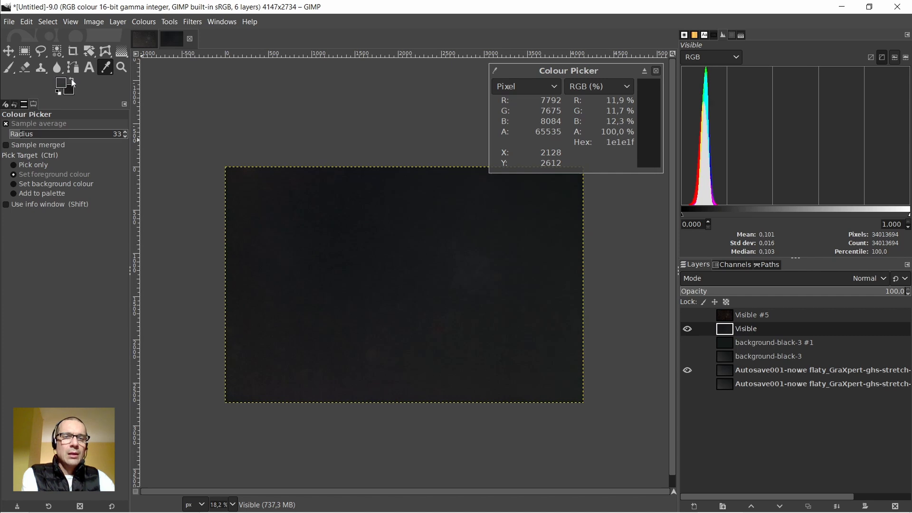
{"action": "left_click", "coordinate": [403, 177]}
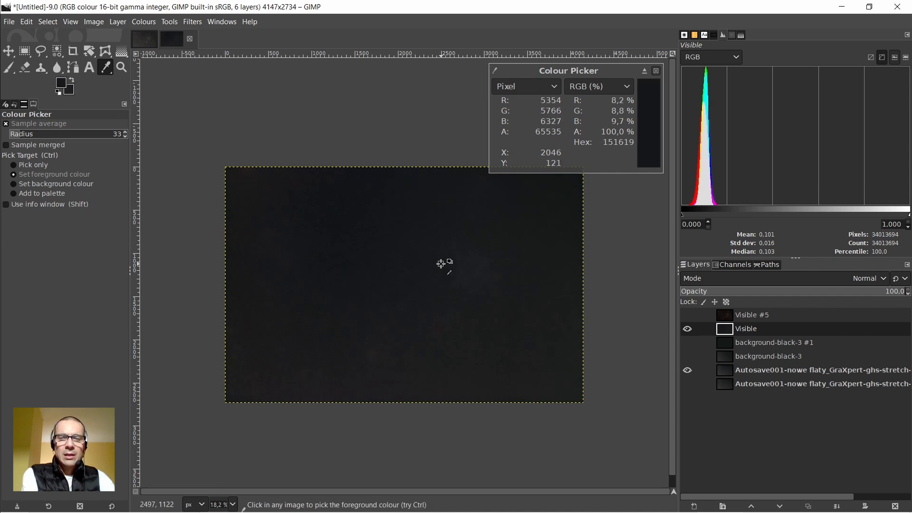
{"action": "left_click", "coordinate": [657, 72]}
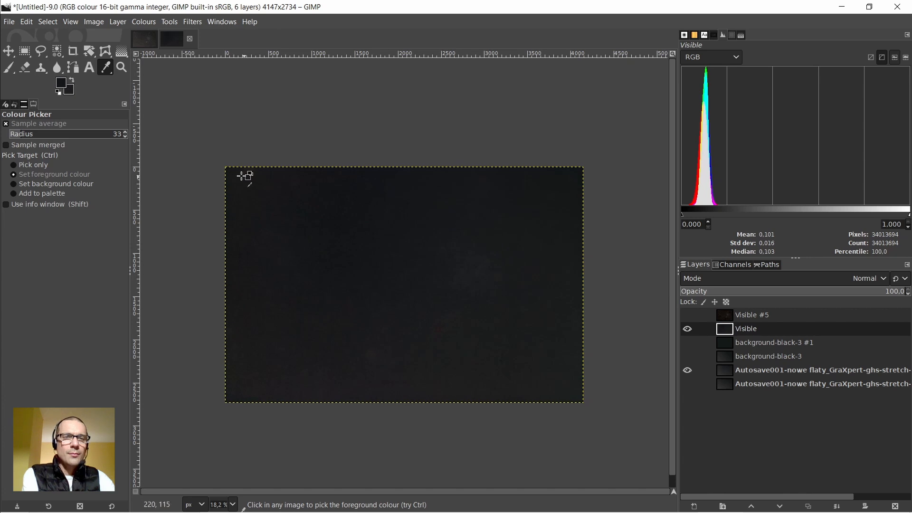
- Create two new full-size layers filled with the foreground colour directly above the Visible layer
{"action": "right_click", "coordinate": [729, 328]}
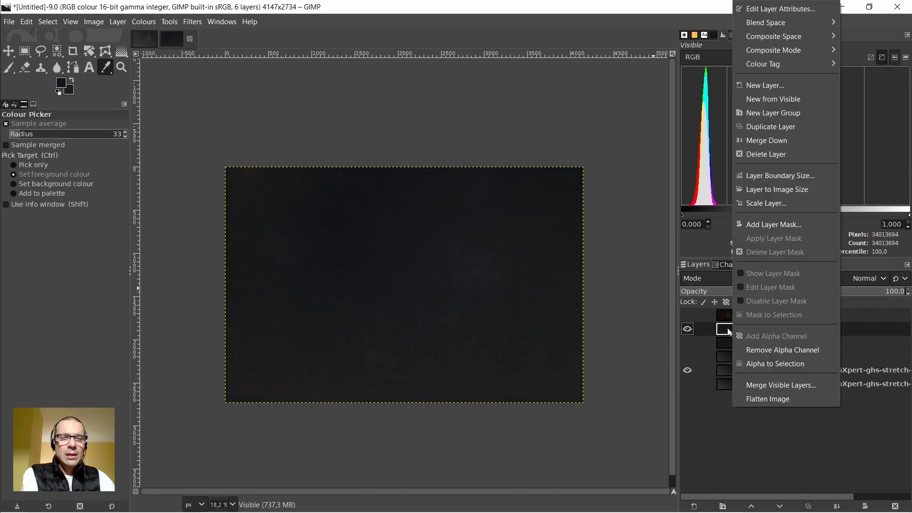
{"action": "left_click", "coordinate": [777, 86]}
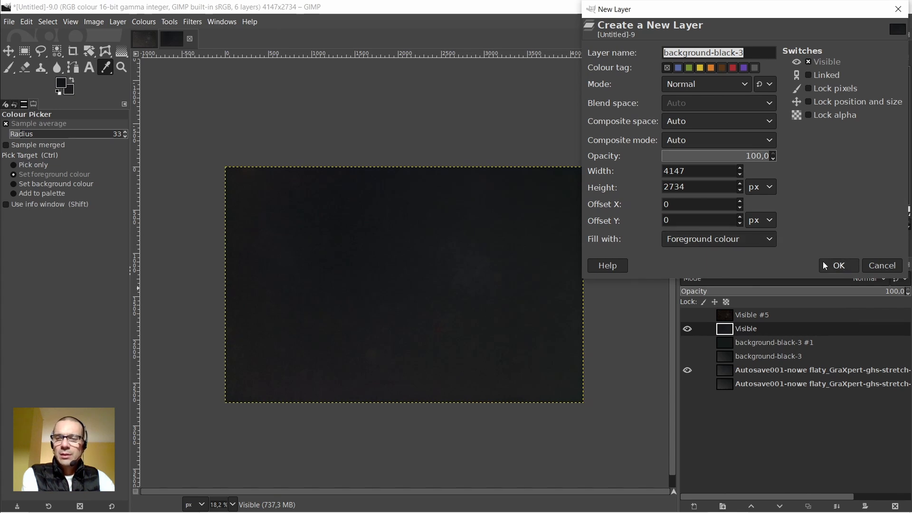
{"action": "left_click", "coordinate": [826, 267]}
{"action": "right_click", "coordinate": [726, 326]}
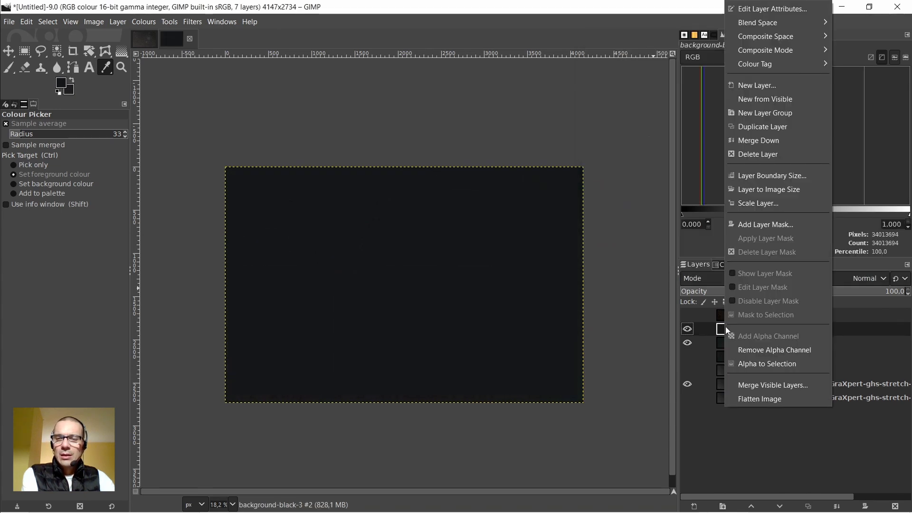
{"action": "left_click", "coordinate": [731, 333]}
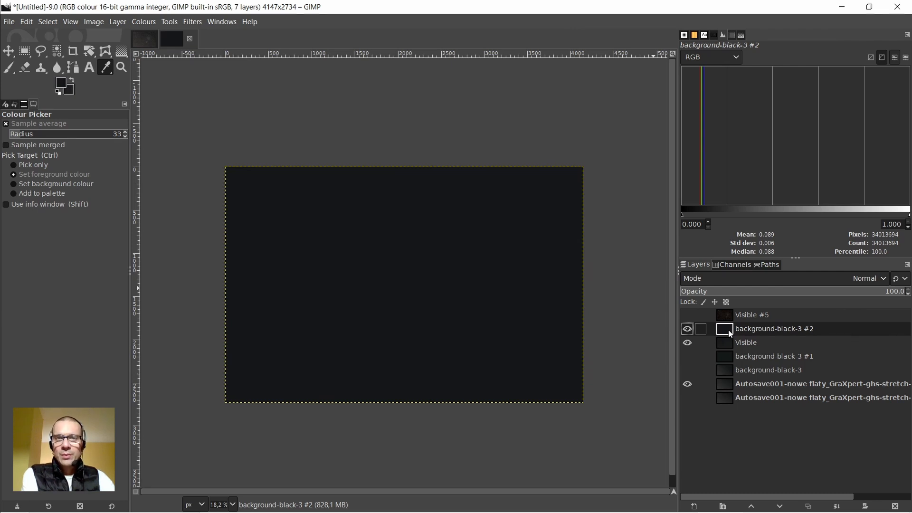
{"action": "right_click", "coordinate": [731, 334]}
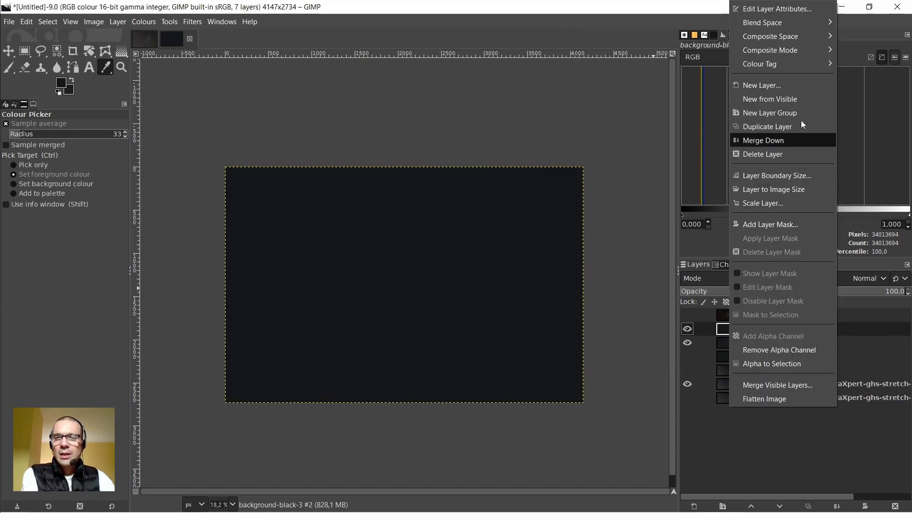
{"action": "left_click", "coordinate": [781, 86]}
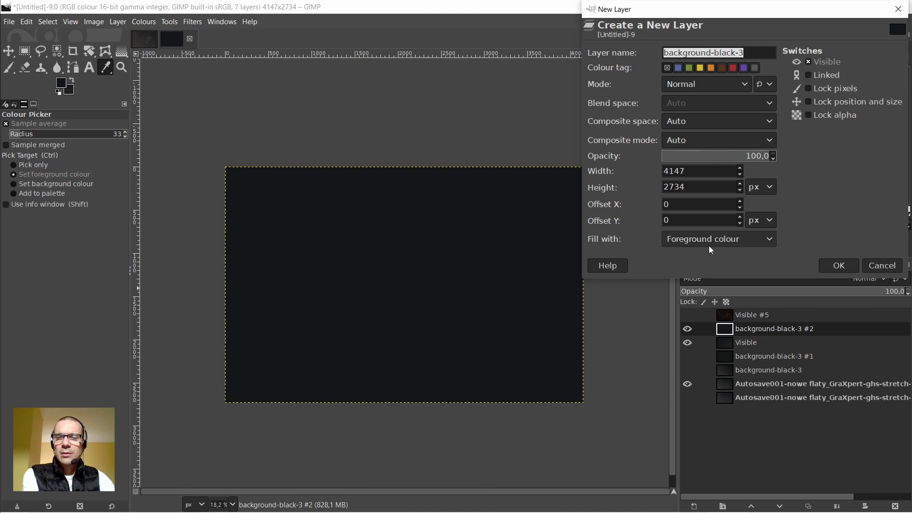
{"action": "left_click", "coordinate": [837, 265]}
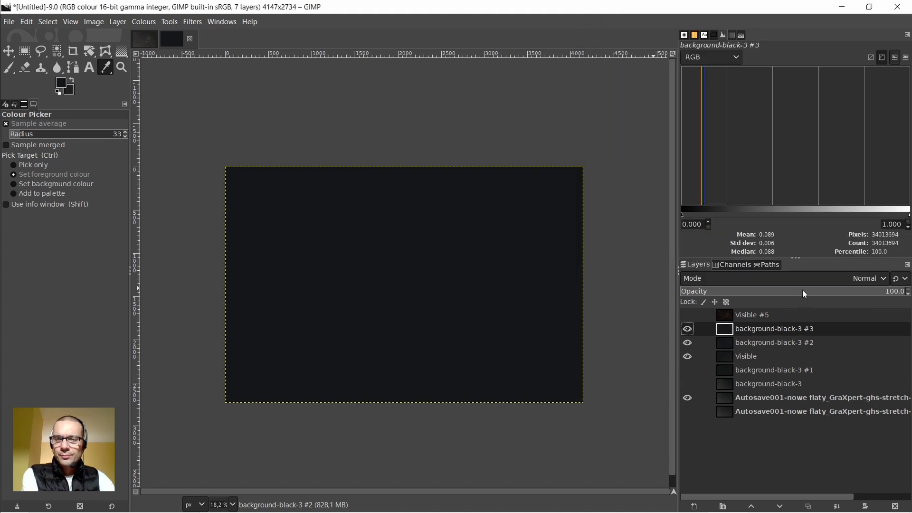
- Set background-black-3 #3 to Addition mode and hide it
{"action": "left_click", "coordinate": [820, 283]}
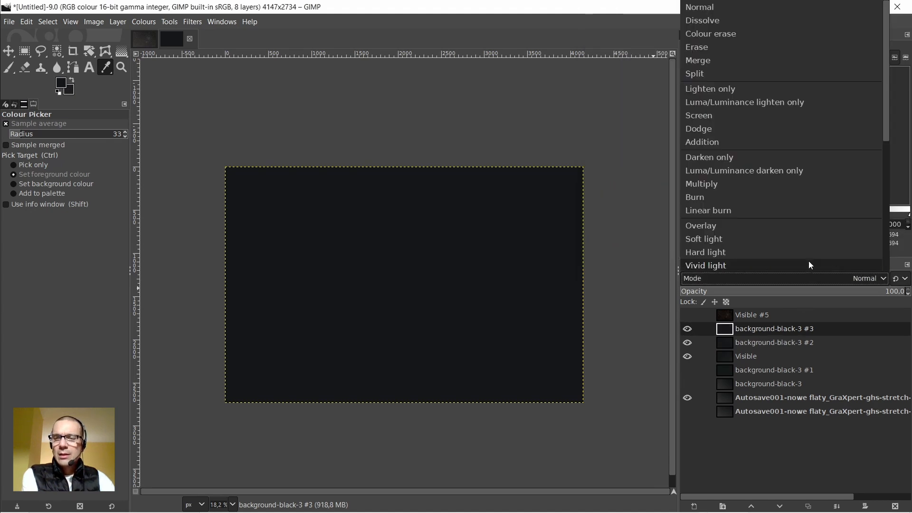
{"action": "left_click", "coordinate": [726, 141]}
{"action": "left_click", "coordinate": [690, 329]}
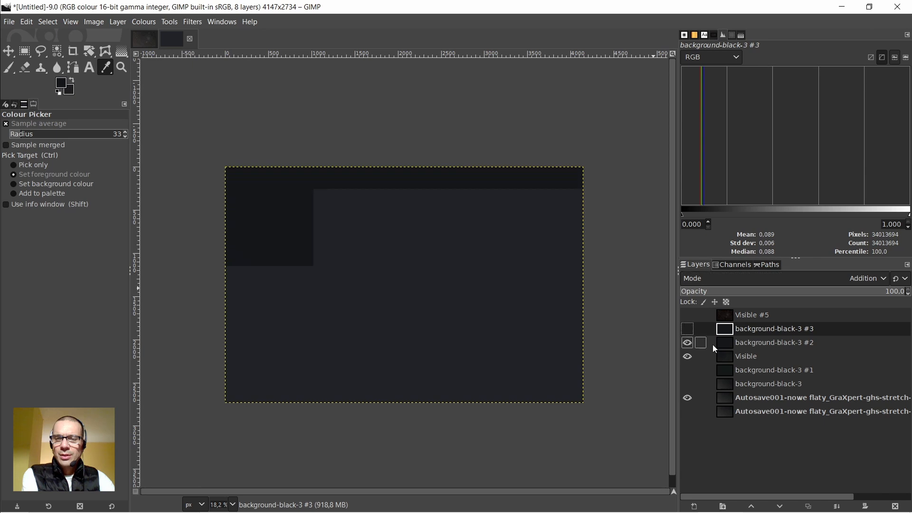
- Draw a linear FG to BG gradient about 2414 px long on background-black-3 #2, straight down from the upper-middle edge to the lower-middle edge
{"action": "left_click", "coordinate": [723, 344]}
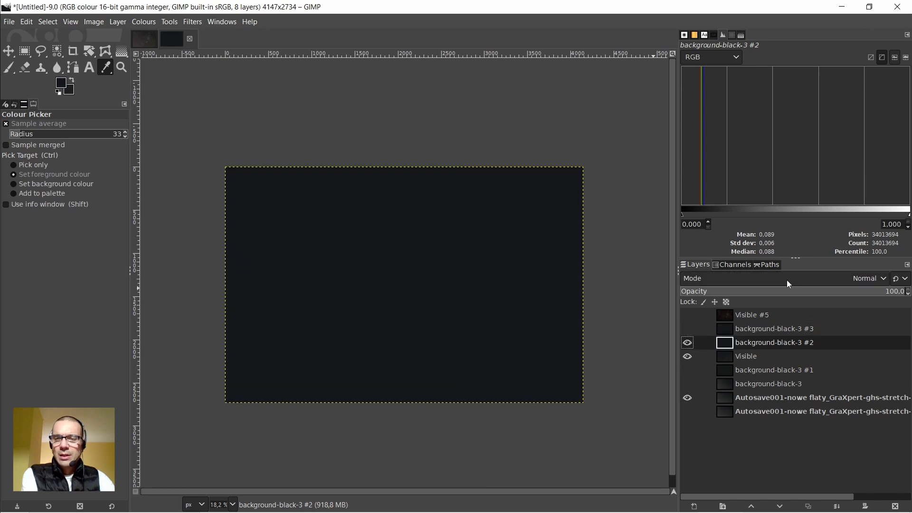
{"action": "left_click", "coordinate": [122, 52]}
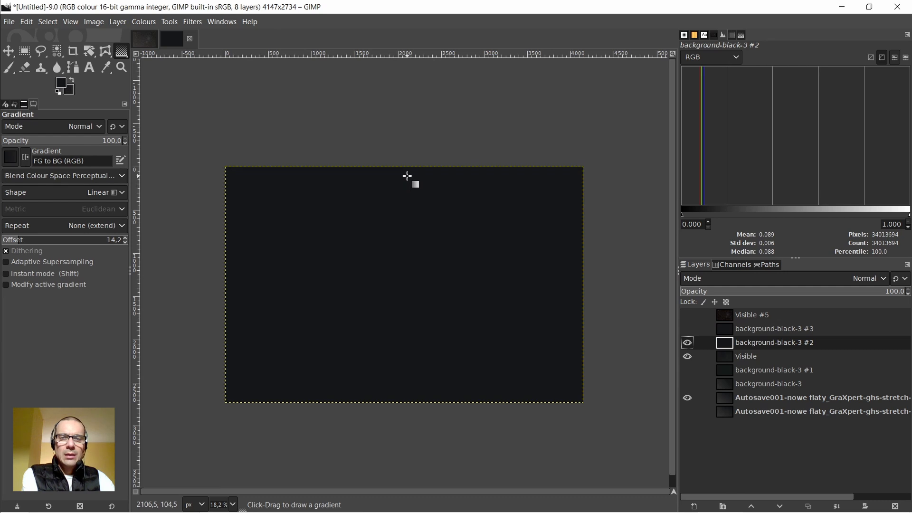
{"action": "left_click", "coordinate": [689, 343]}
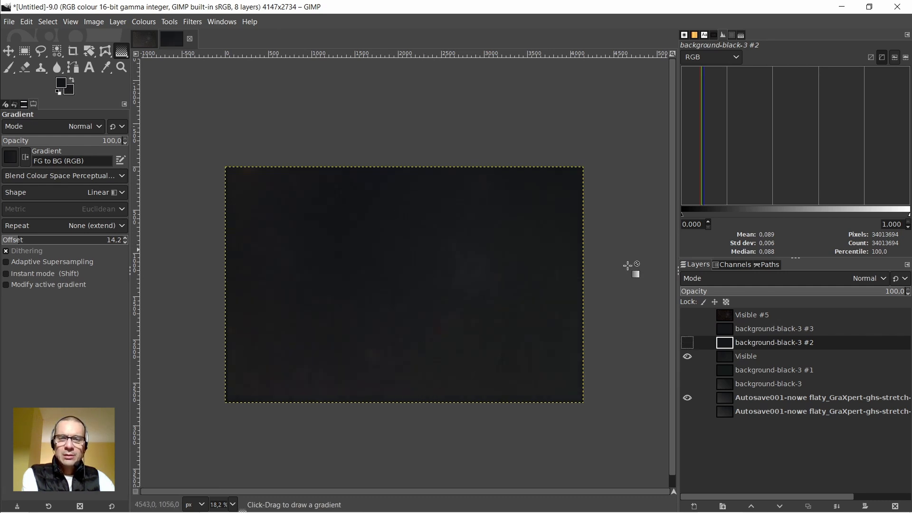
{"action": "left_click", "coordinate": [688, 343]}
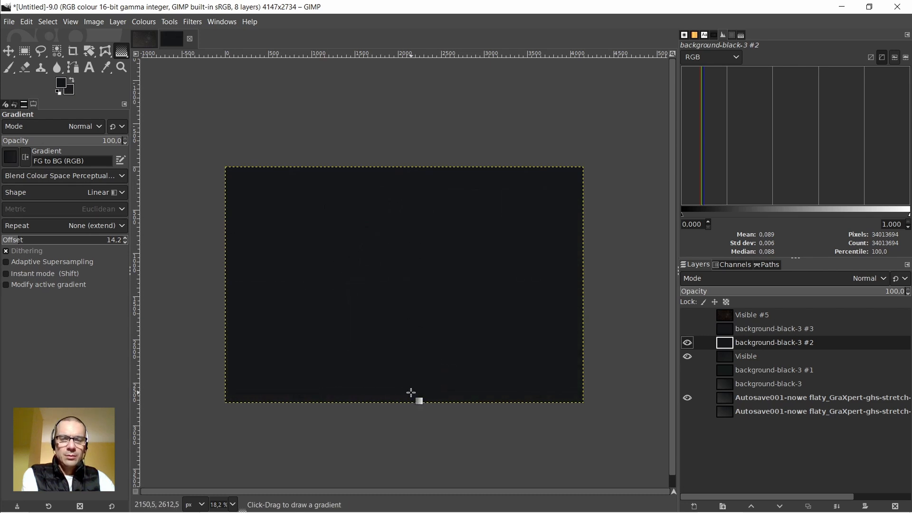
{"action": "left_click_drag", "start_coordinate": [412, 394], "coordinate": [405, 182]}
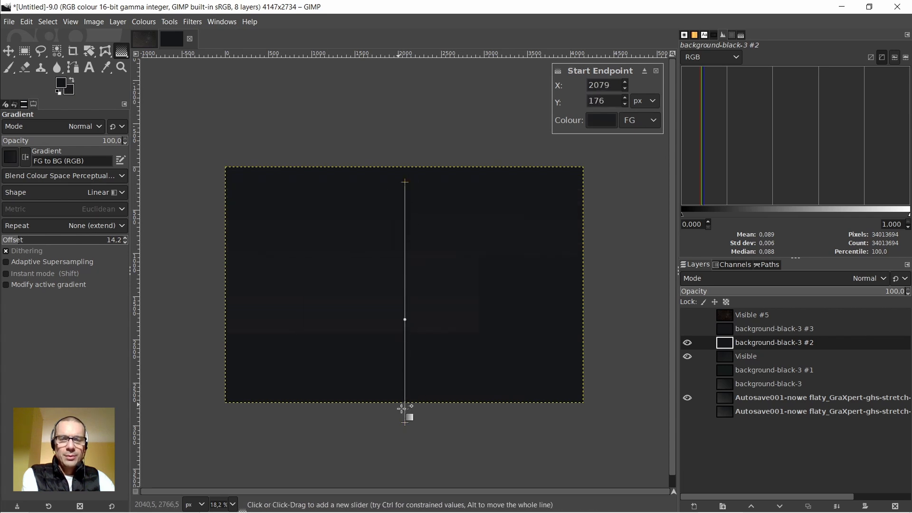
{"action": "left_click_drag", "start_coordinate": [405, 424], "coordinate": [405, 390]}
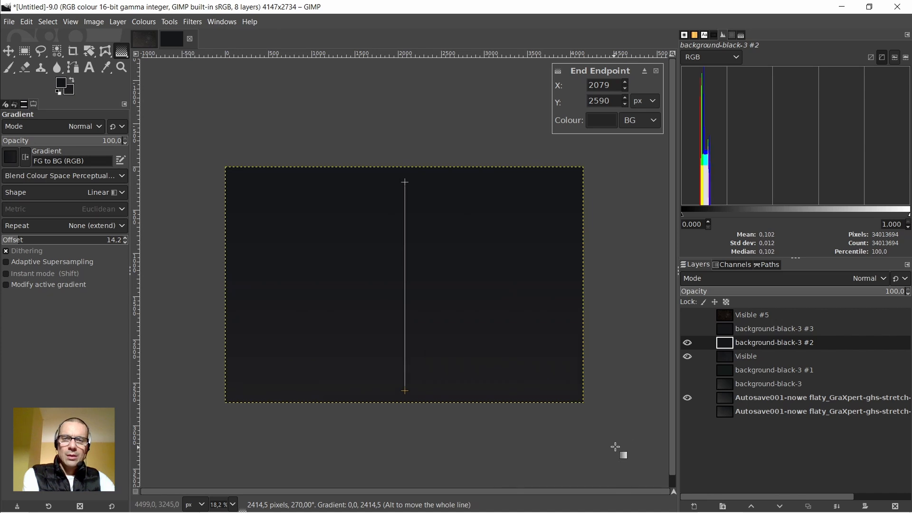
- Set background-black-3 #2 to Subtract mode, toggle it to compare, and show background-black-3 #3
{"action": "left_click", "coordinate": [804, 277]}
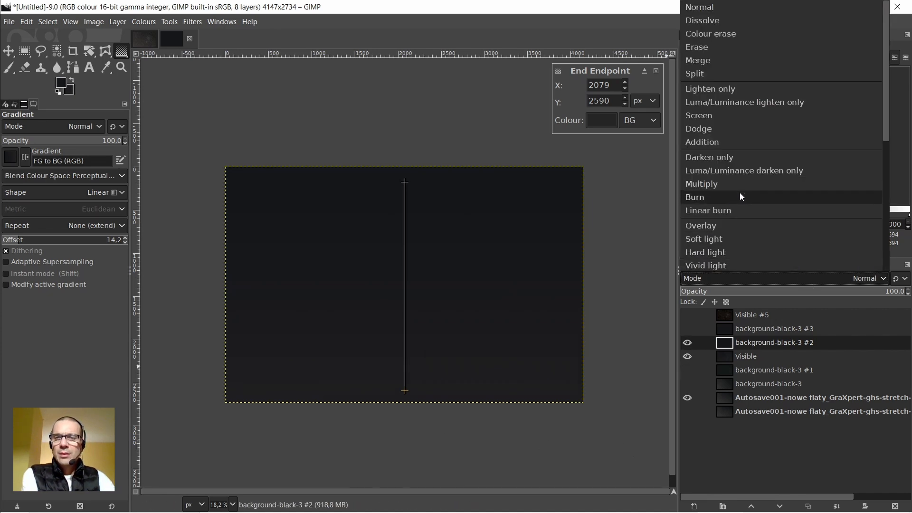
{"action": "scroll", "coordinate": [740, 192], "scroll_direction": "down", "scroll_amount": 3}
{"action": "left_click", "coordinate": [722, 215]}
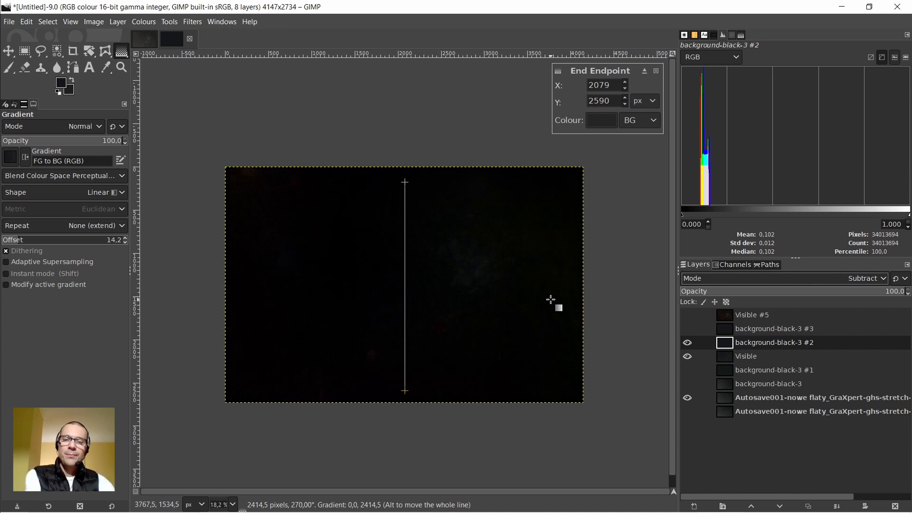
{"action": "left_click", "coordinate": [687, 344]}
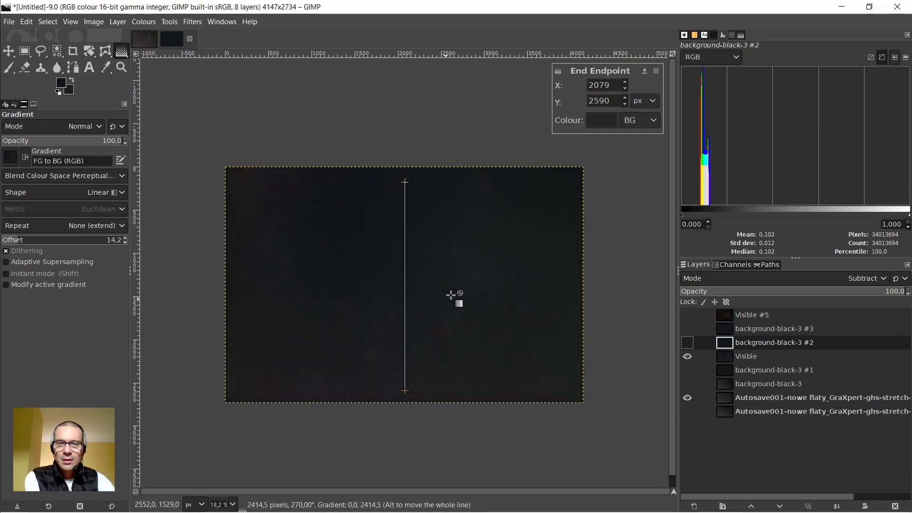
{"action": "left_click", "coordinate": [686, 346]}
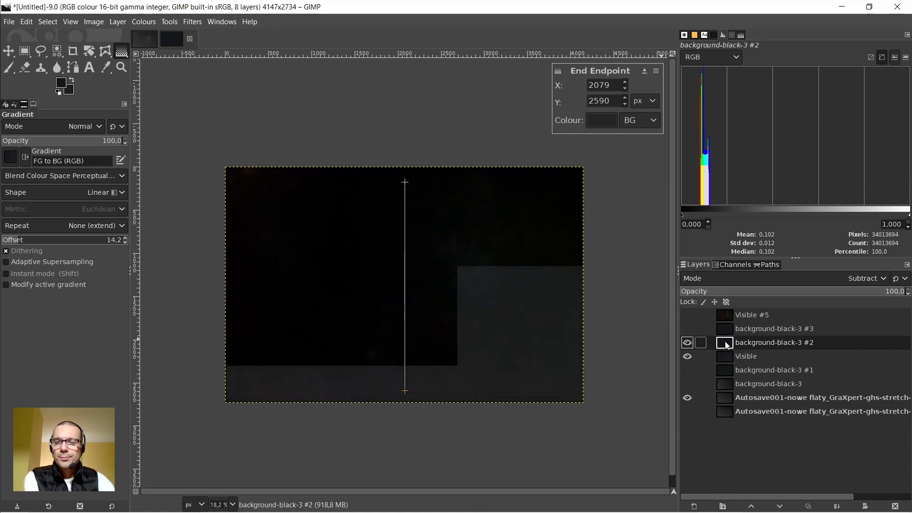
{"action": "left_click", "coordinate": [688, 329]}
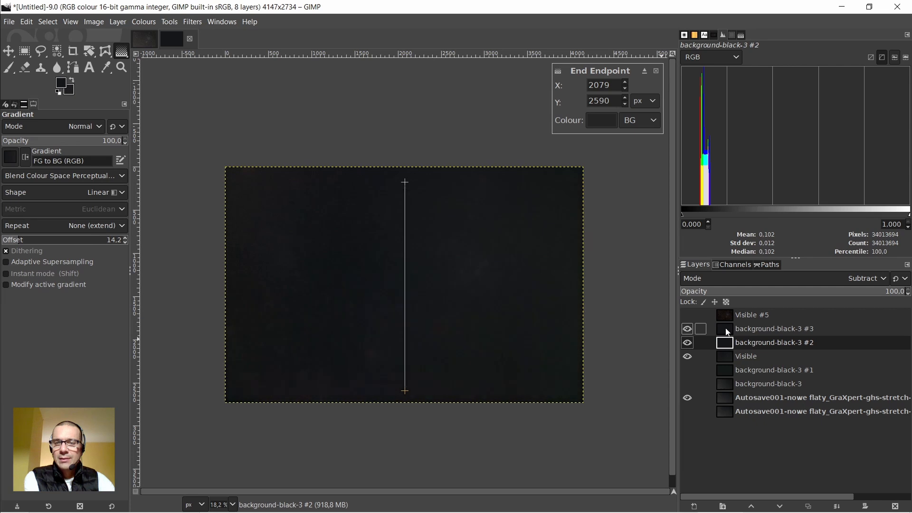
{"action": "left_click", "coordinate": [728, 333]}
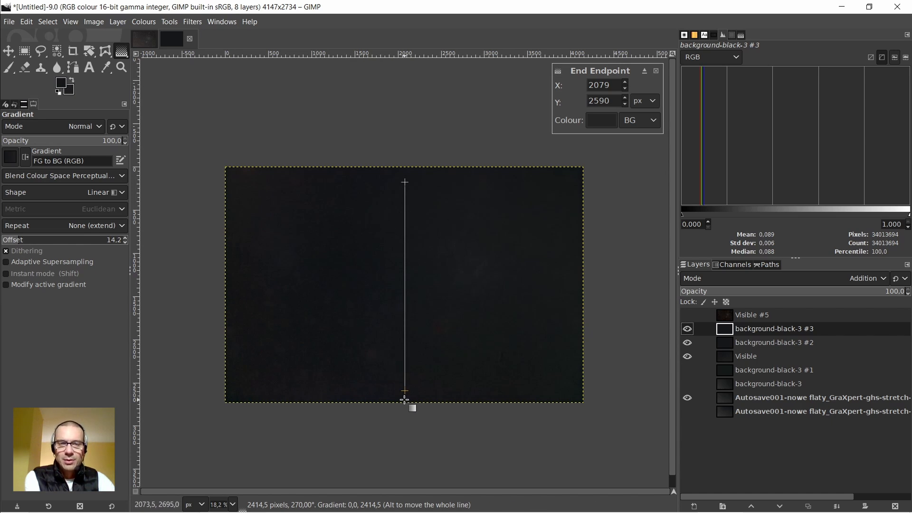
{"action": "left_click_drag", "start_coordinate": [405, 391], "coordinate": [412, 195]}
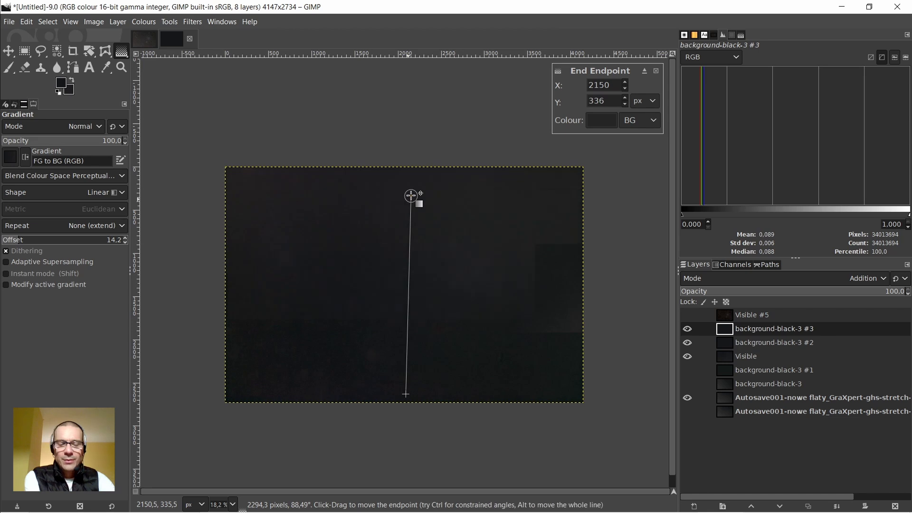
{"action": "key", "text": "Return"}
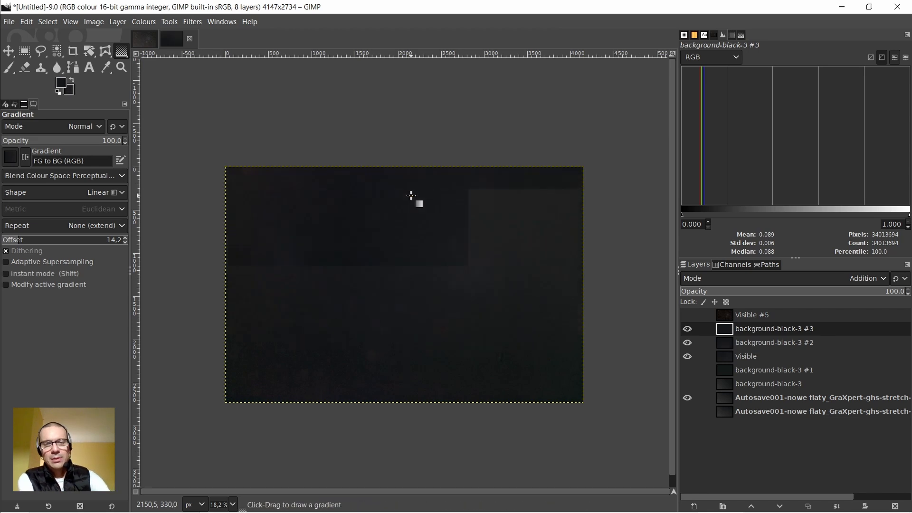
- Redraw the gradient on background-black-3 #2, about 2354 px from the upper-middle edge down to the lower middle, and hide background-black-3 #3
{"action": "left_click", "coordinate": [735, 343]}
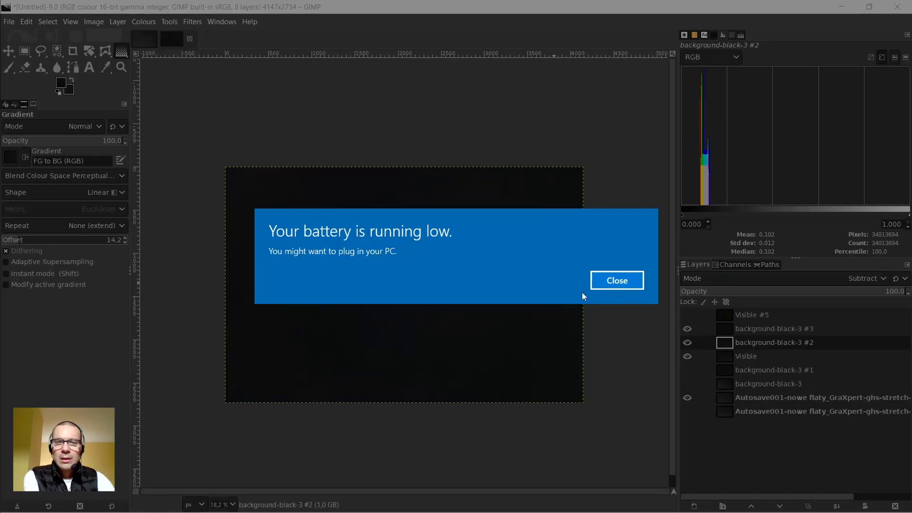
{"action": "left_click", "coordinate": [632, 284]}
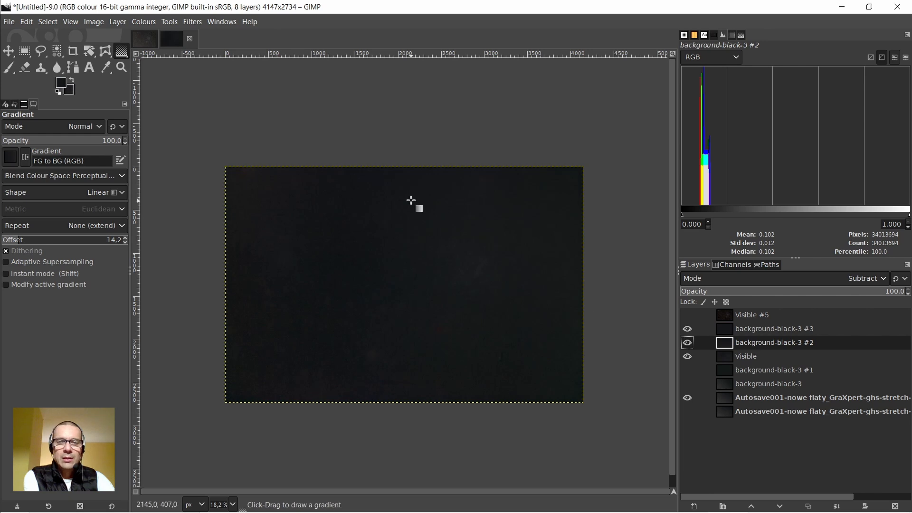
{"action": "left_click_drag", "start_coordinate": [403, 181], "coordinate": [404, 384]}
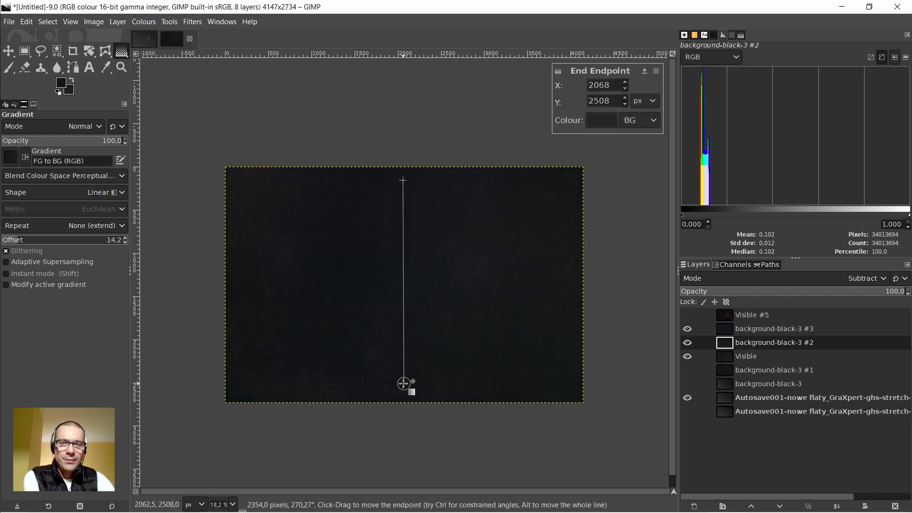
{"action": "left_click", "coordinate": [688, 329]}
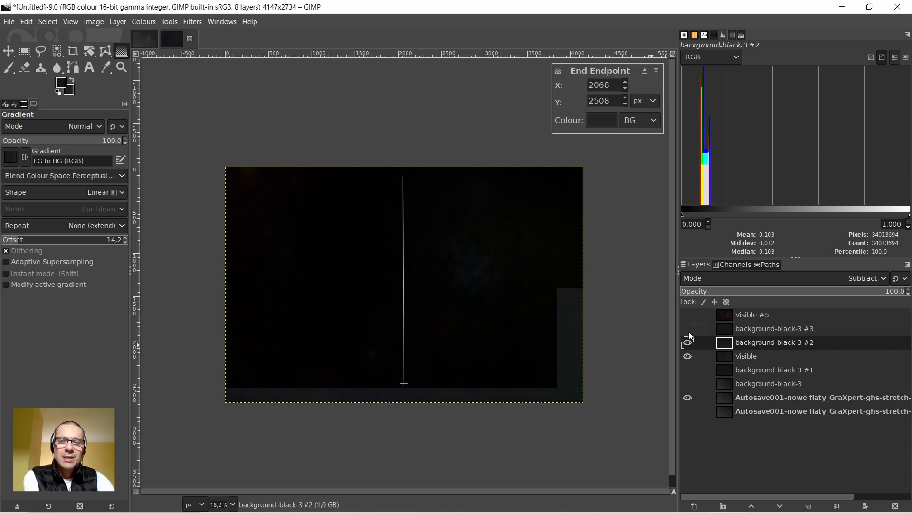
- Show background-black-3 #3 and lengthen the gradient on background-black-3 #2 to about 3163 px, ending well below the image's lower edge
{"action": "left_click", "coordinate": [688, 328]}
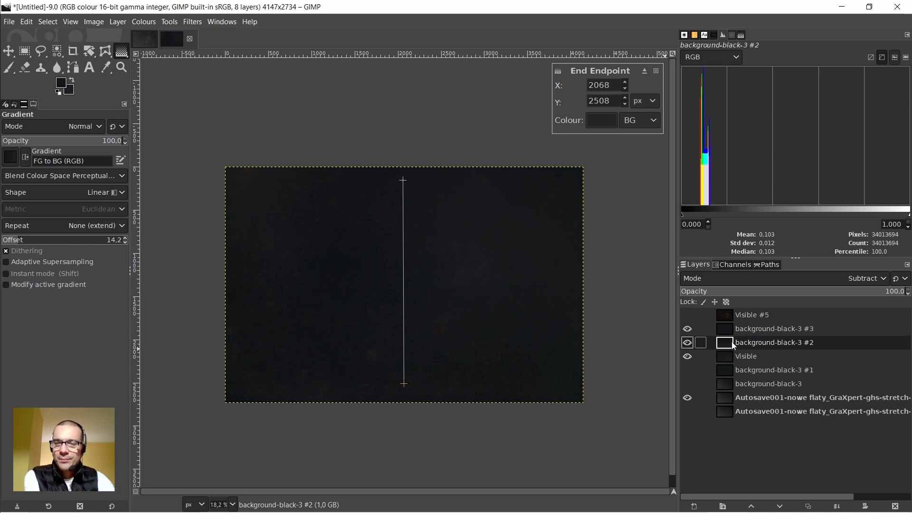
{"action": "mouse_move", "coordinate": [403, 181]}
{"action": "left_mouse_down"}
{"action": "mouse_move", "coordinate": [419, 140]}
{"action": "mouse_move", "coordinate": [413, 196]}
{"action": "mouse_move", "coordinate": [394, 240]}
{"action": "mouse_move", "coordinate": [362, 227]}
{"action": "mouse_move", "coordinate": [424, 208]}
{"action": "mouse_move", "coordinate": [400, 134]}
{"action": "mouse_move", "coordinate": [404, 181]}
{"action": "left_mouse_up"}
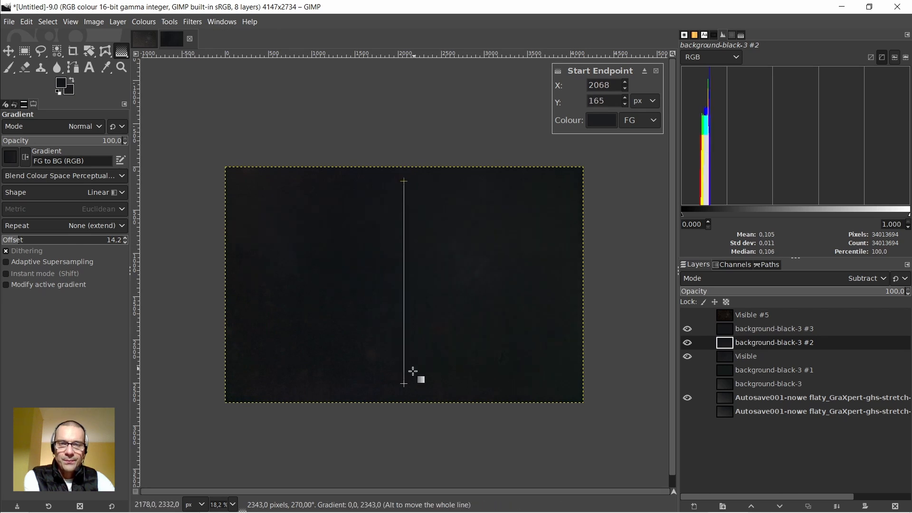
{"action": "left_click_drag", "start_coordinate": [405, 383], "coordinate": [406, 454]}
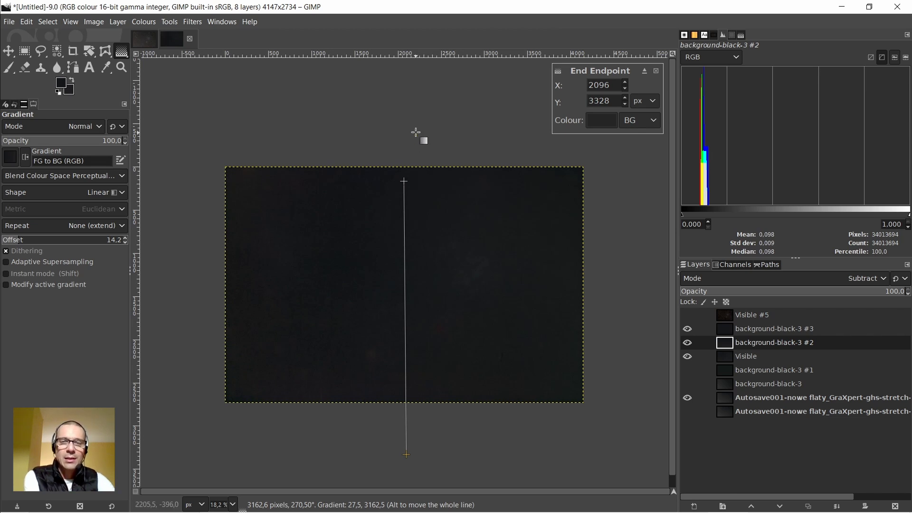
{"action": "key", "text": "Return"}
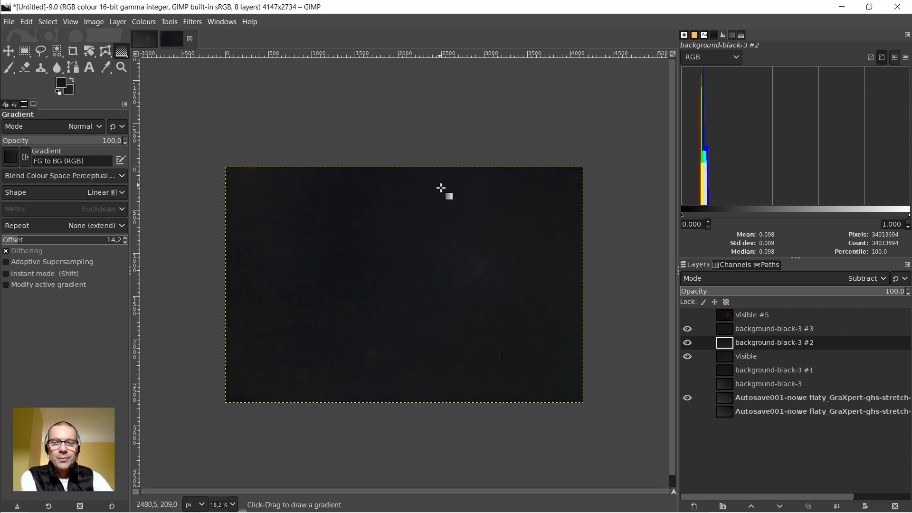
- Create a new layer from visible above background-black-3 #3 and hide background-black-3 #3, background-black-3 #2 and the Visible layer
{"action": "left_click", "coordinate": [727, 334]}
{"action": "right_click", "coordinate": [728, 330]}
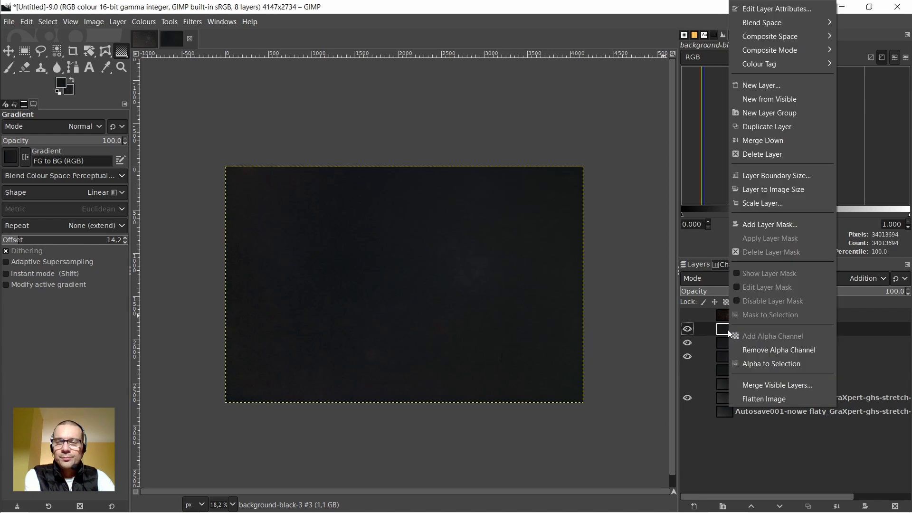
{"action": "left_click", "coordinate": [759, 100]}
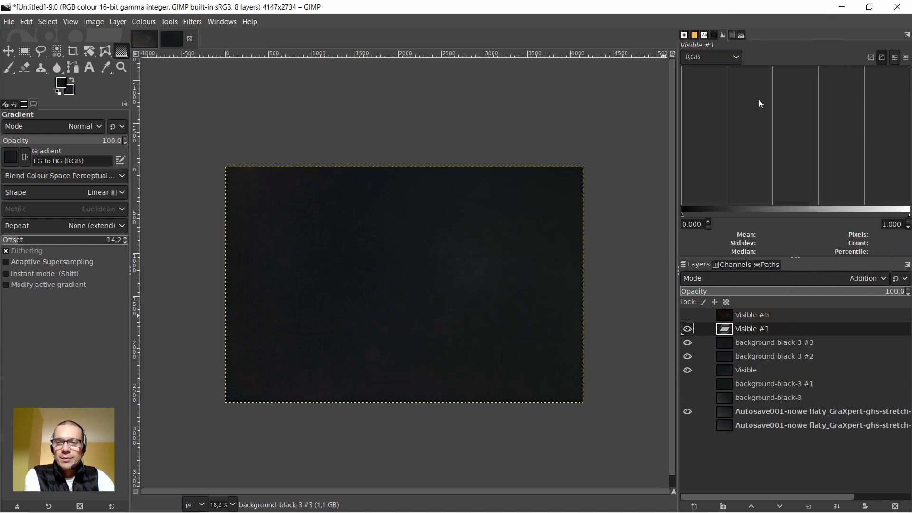
{"action": "left_click", "coordinate": [689, 357]}
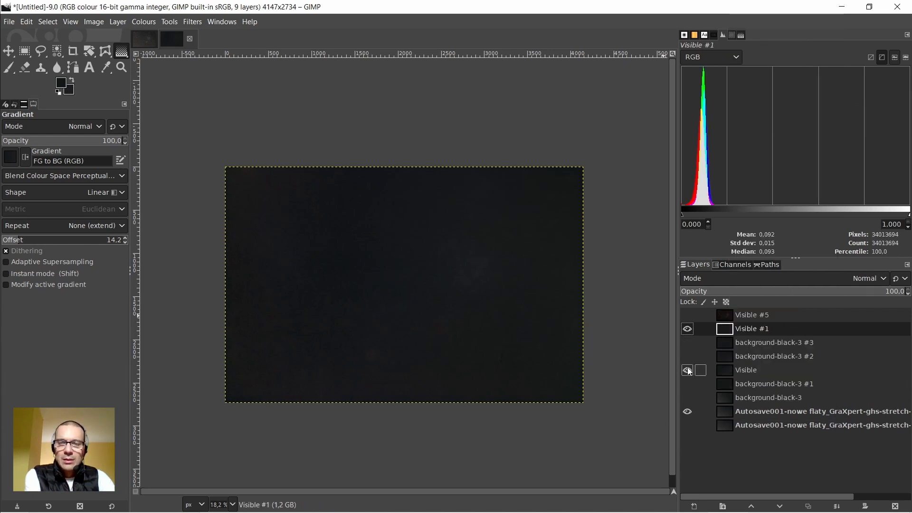
- Sample the Visible #1 background colour near the upper-middle and lower-middle edges, and toggle the layer to compare it with the original
{"action": "left_click", "coordinate": [105, 67]}
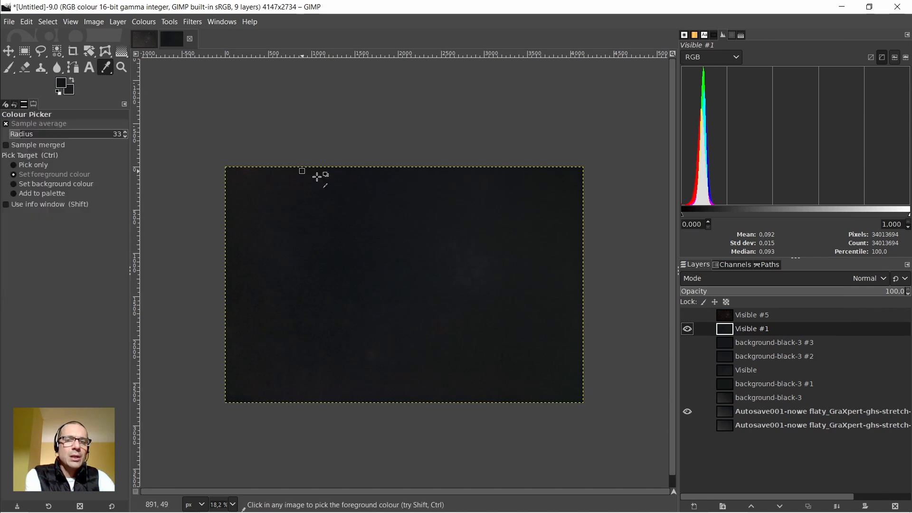
{"action": "left_click", "coordinate": [403, 185]}
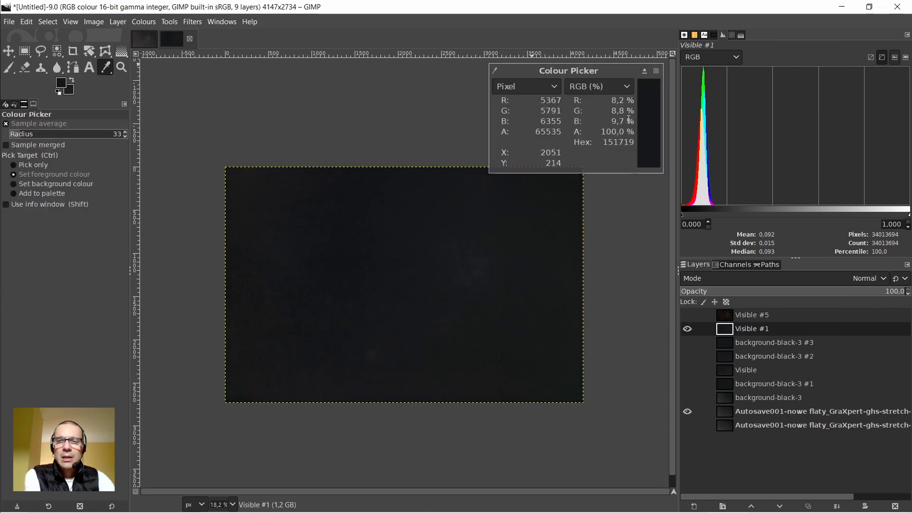
{"action": "left_click", "coordinate": [402, 391]}
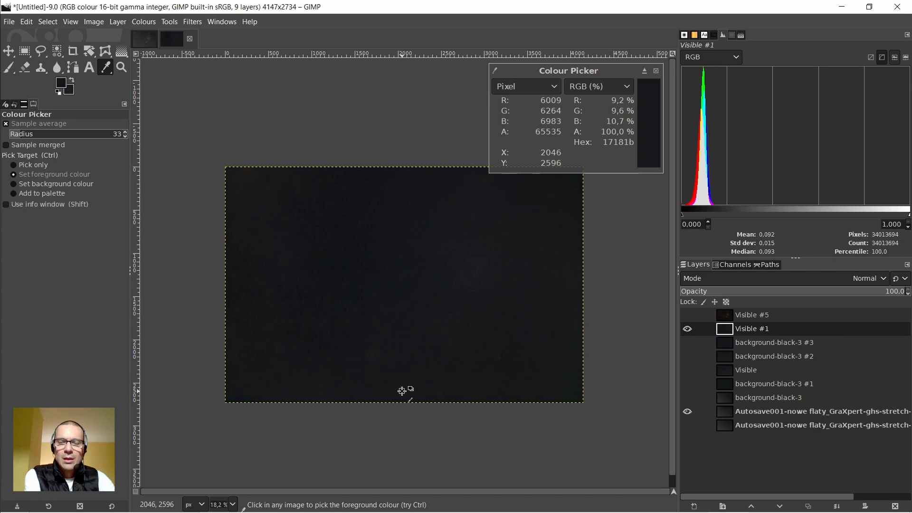
{"action": "left_click", "coordinate": [657, 71]}
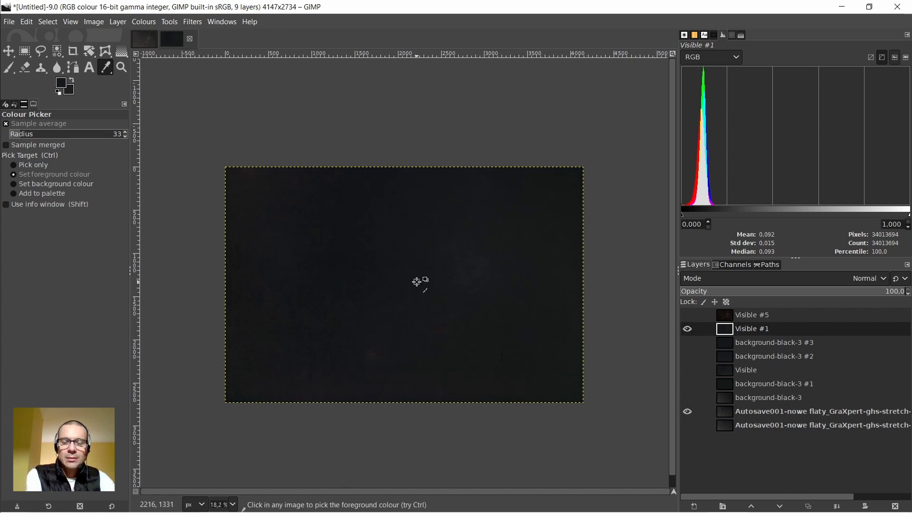
{"action": "left_click", "coordinate": [688, 329]}
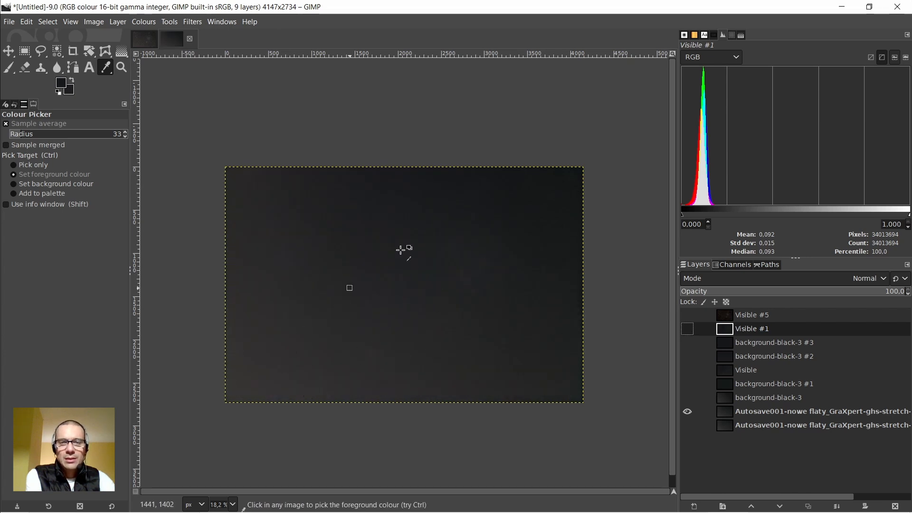
{"action": "left_click", "coordinate": [688, 330]}
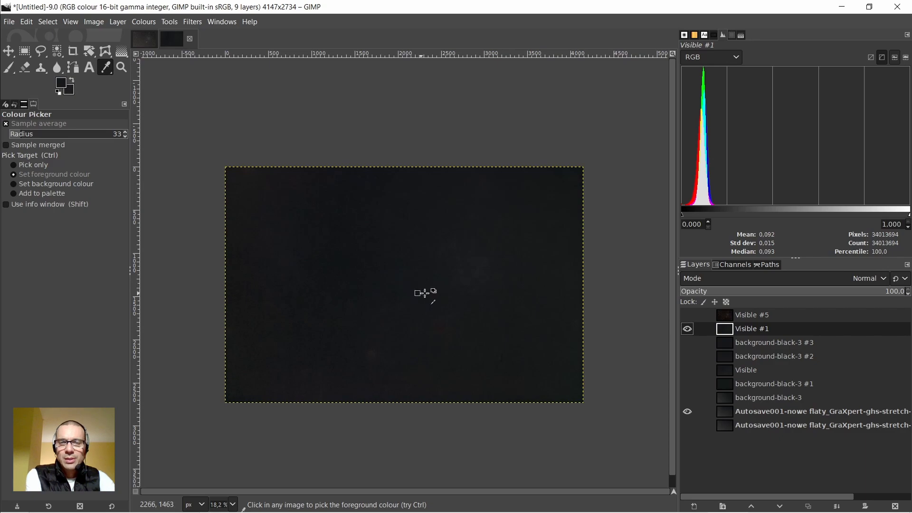
- Show the stars layer Visible #5 and examine the combined star field with and without it
{"action": "left_click", "coordinate": [720, 314]}
{"action": "left_click", "coordinate": [688, 315]}
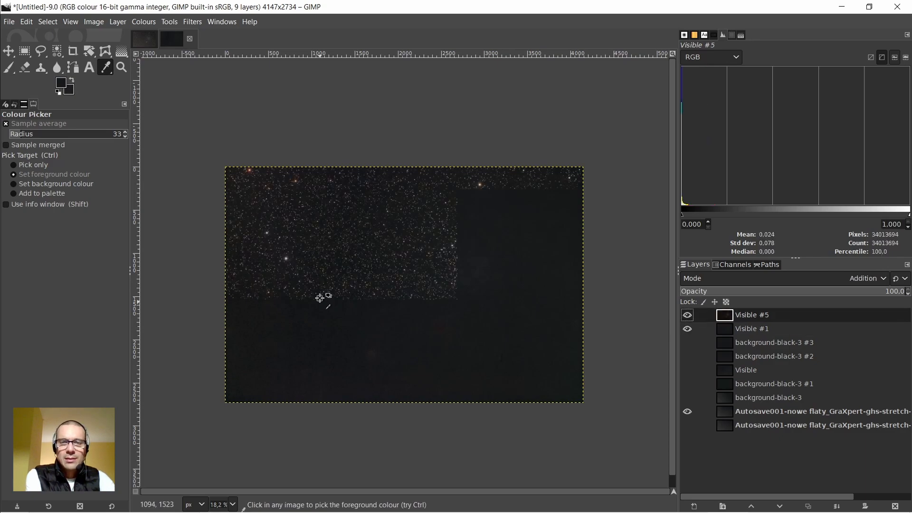
{"action": "scroll", "coordinate": [383, 266], "scroll_direction": "up", "scroll_amount": 10}
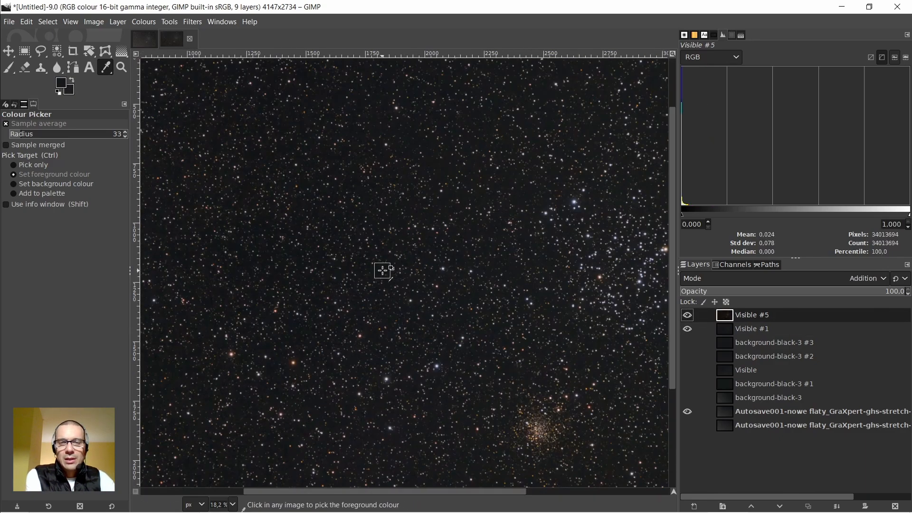
{"action": "scroll", "coordinate": [430, 287], "scroll_direction": "down", "scroll_amount": 8}
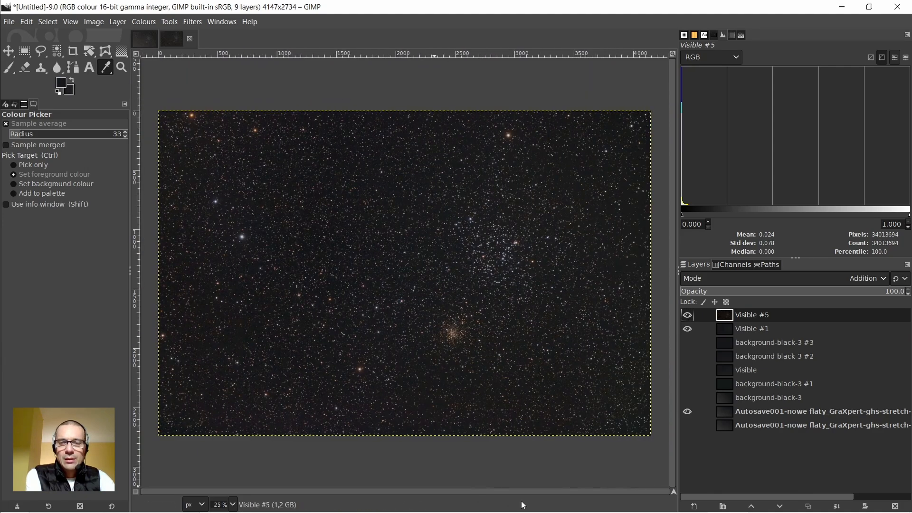
{"action": "scroll", "coordinate": [454, 369], "scroll_direction": "down", "scroll_amount": 1}
{"action": "scroll", "coordinate": [437, 330], "scroll_direction": "up", "scroll_amount": 1}
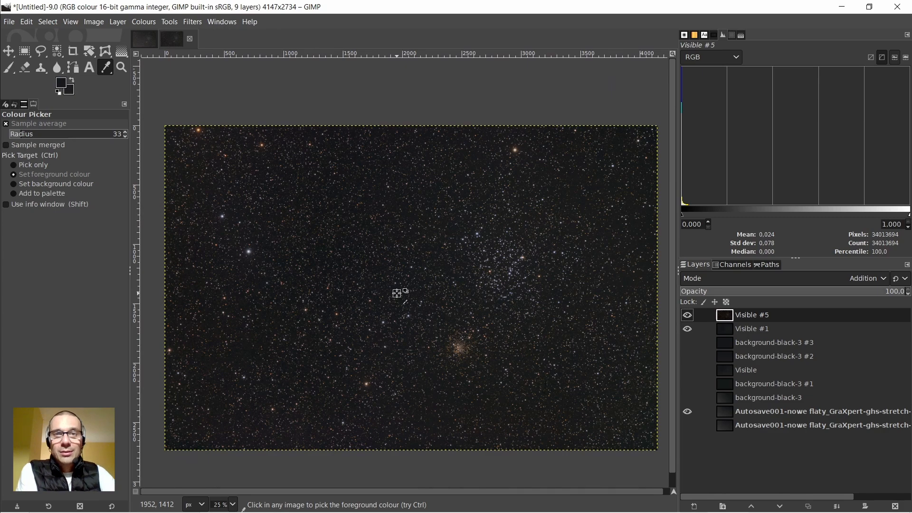
{"action": "scroll", "coordinate": [423, 295], "scroll_direction": "down", "scroll_amount": 1}
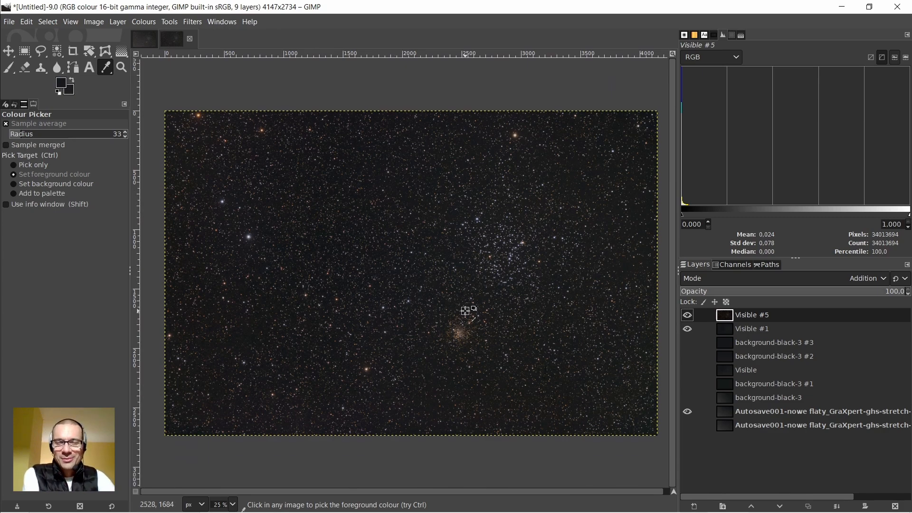
{"action": "scroll", "coordinate": [412, 492], "scroll_direction": "right", "scroll_amount": 1}
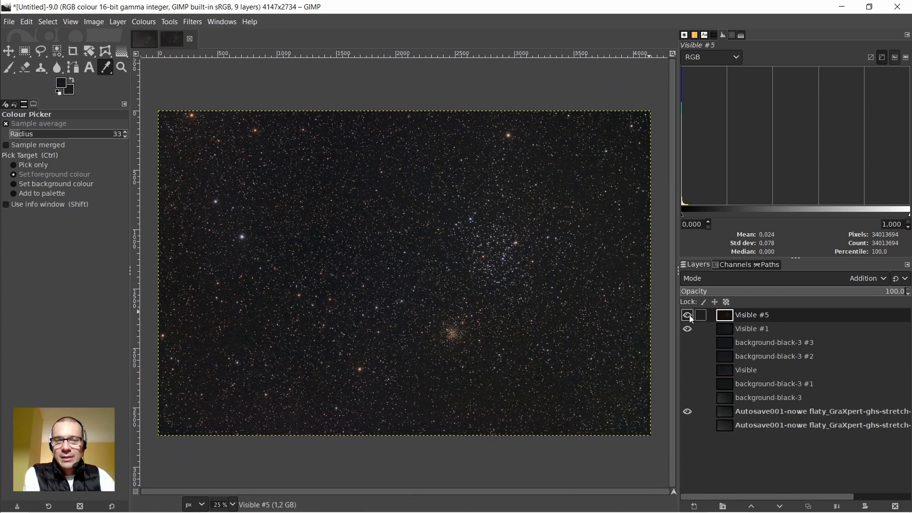
{"action": "left_click", "coordinate": [688, 315]}
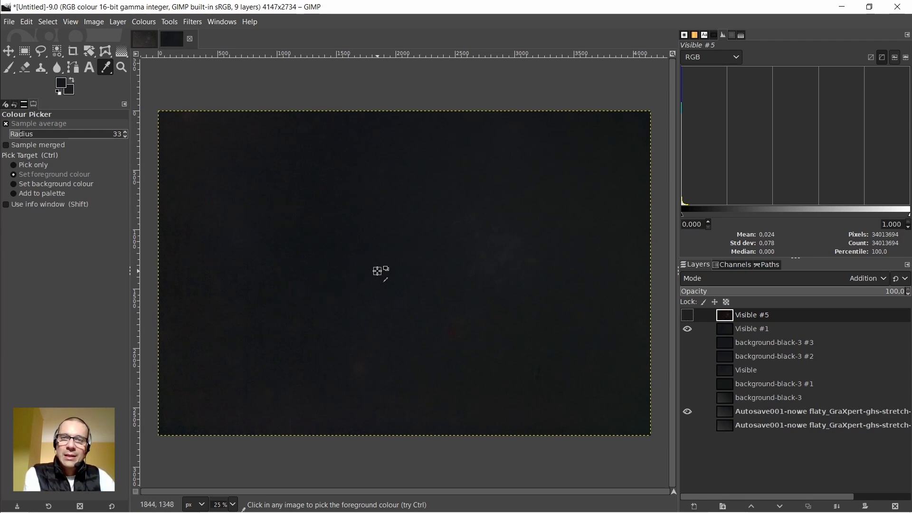
{"action": "left_click", "coordinate": [688, 315]}
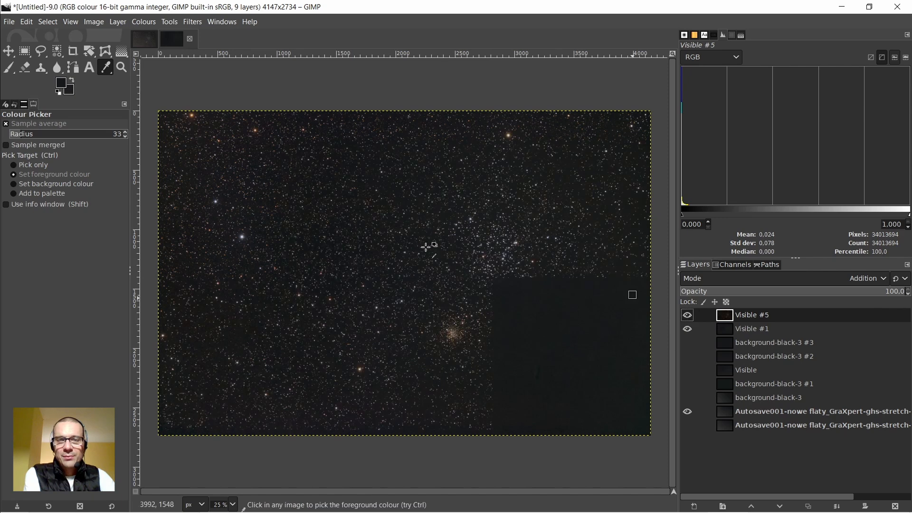